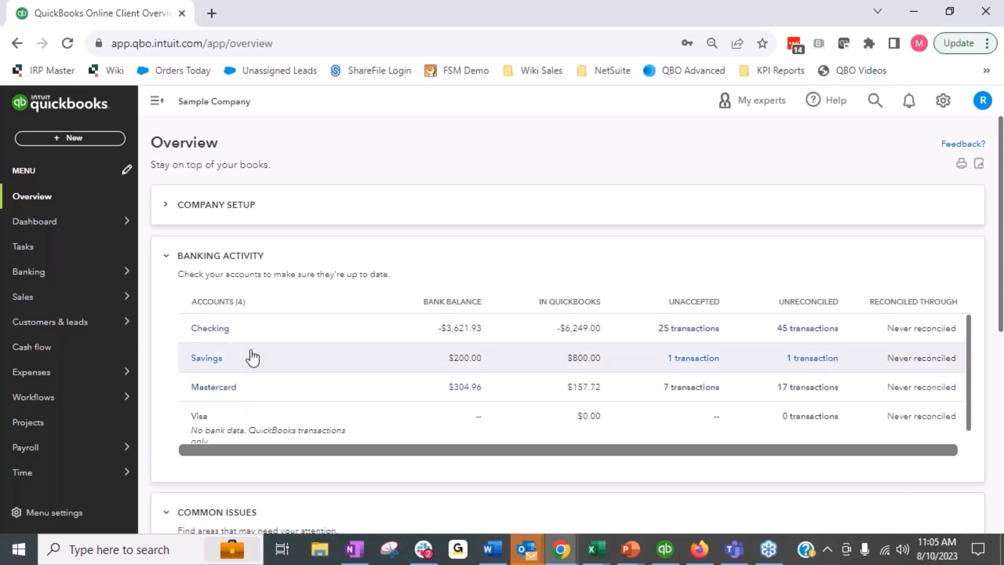
# Step: Start a new journal entry and set its date to 07/31/2023
pyautogui.click(86, 140)
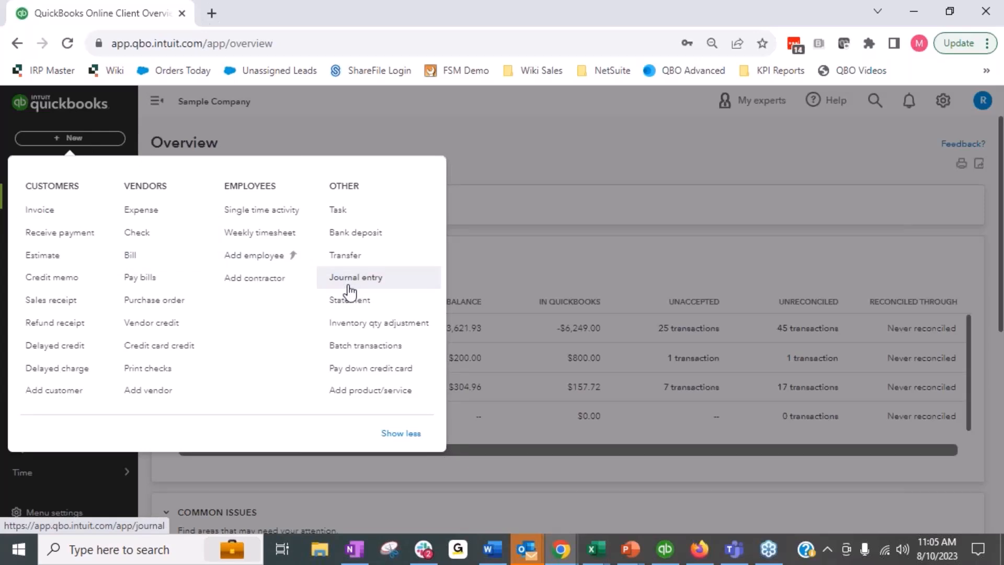
pyautogui.click(463, 189)
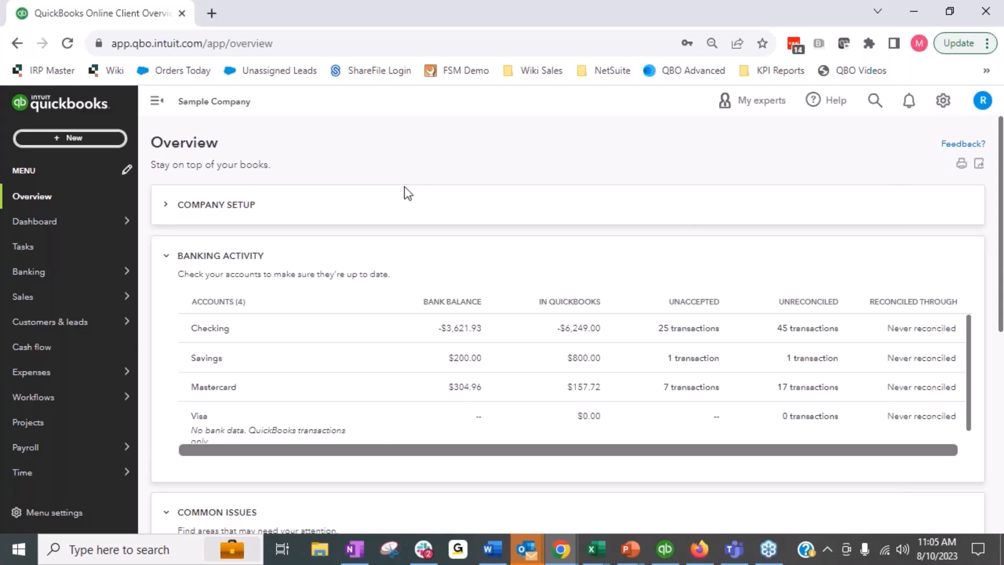
pyautogui.click(100, 144)
pyautogui.click(358, 277)
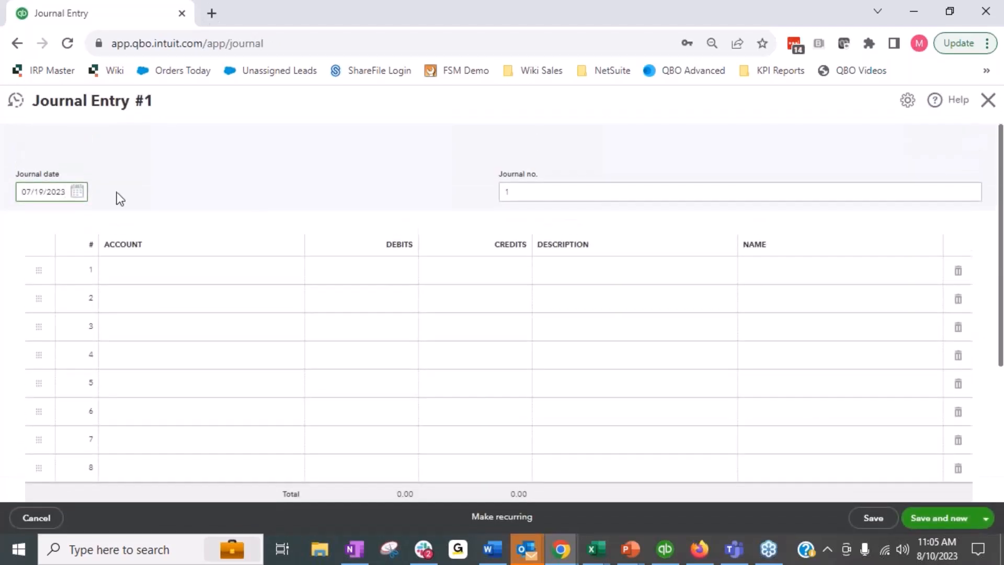
pyautogui.click(88, 193)
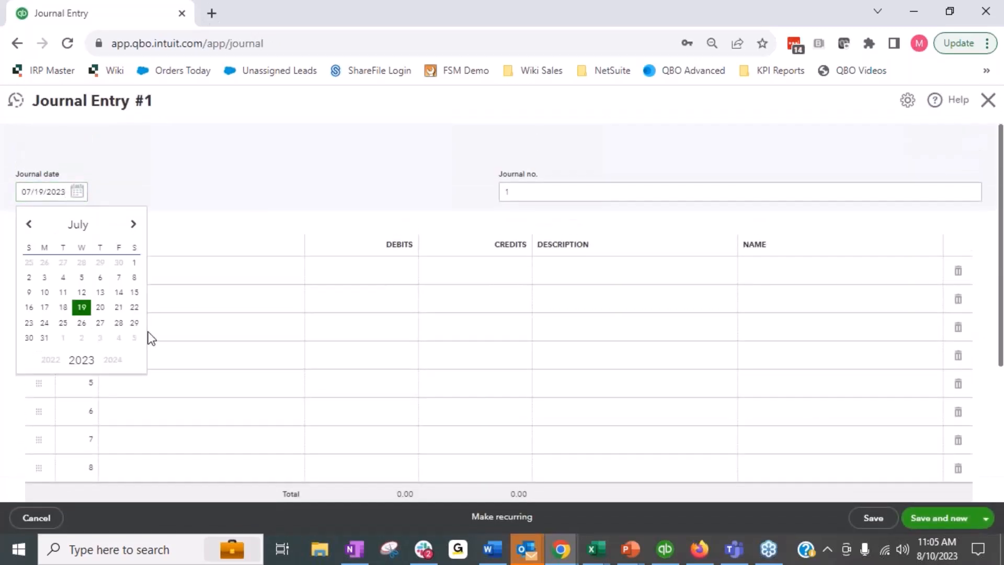
pyautogui.click(50, 341)
# Step: Fill the first journal line with the Truck:Depreciation sub-account and a credit of 500
pyautogui.click(181, 281)
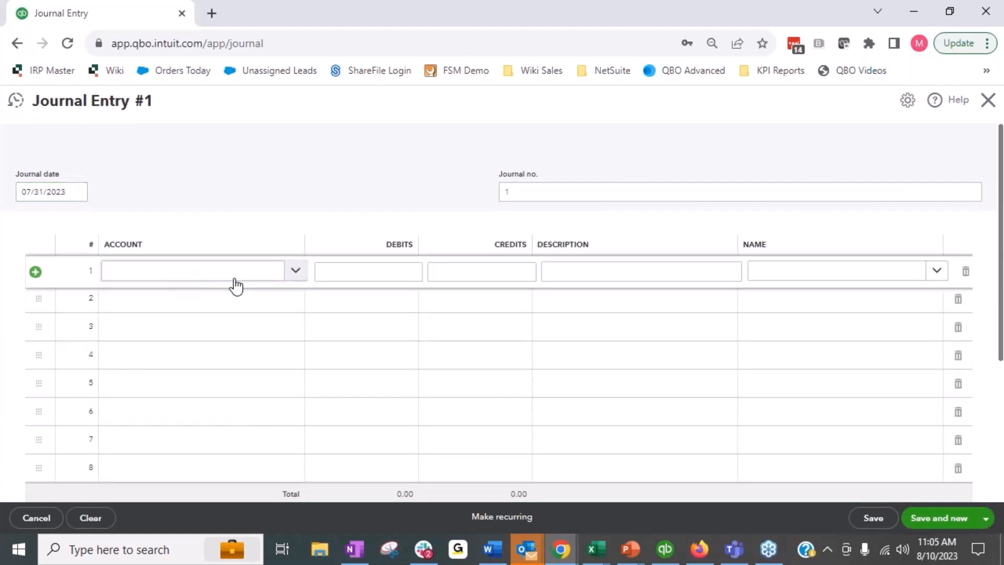
pyautogui.click(271, 274)
pyautogui.write('depre')
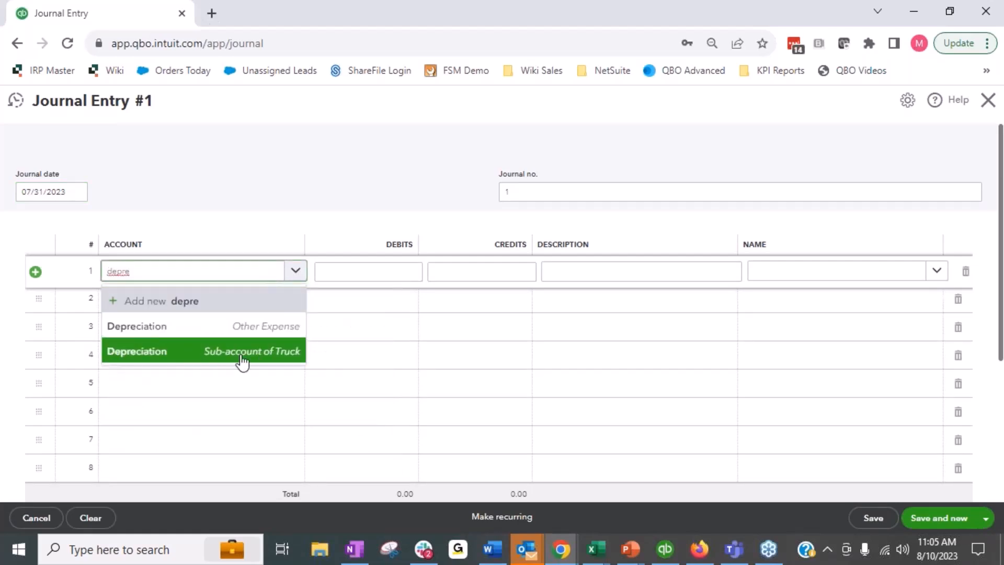
pyautogui.click(167, 353)
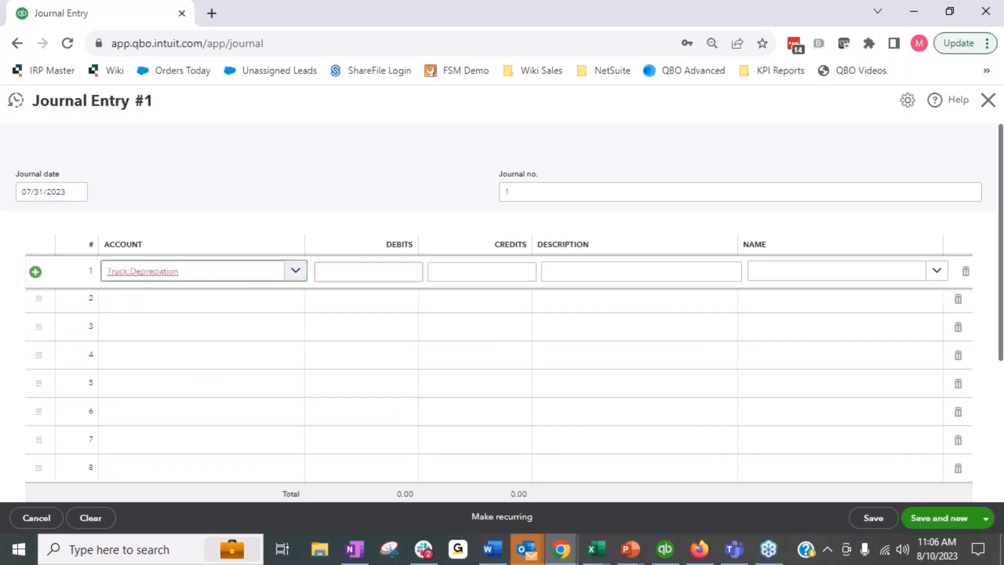
pyautogui.click(293, 271)
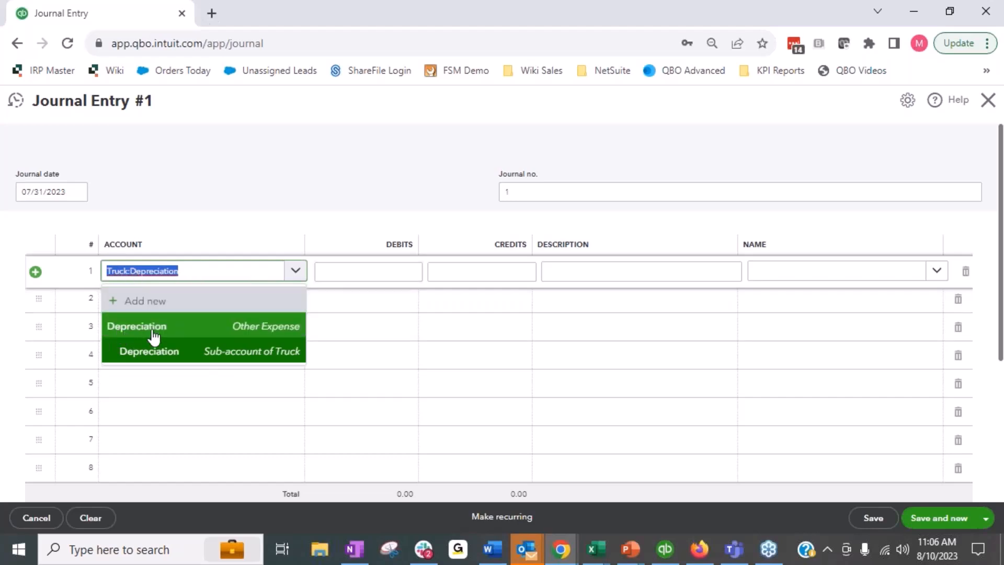
pyautogui.click(384, 271)
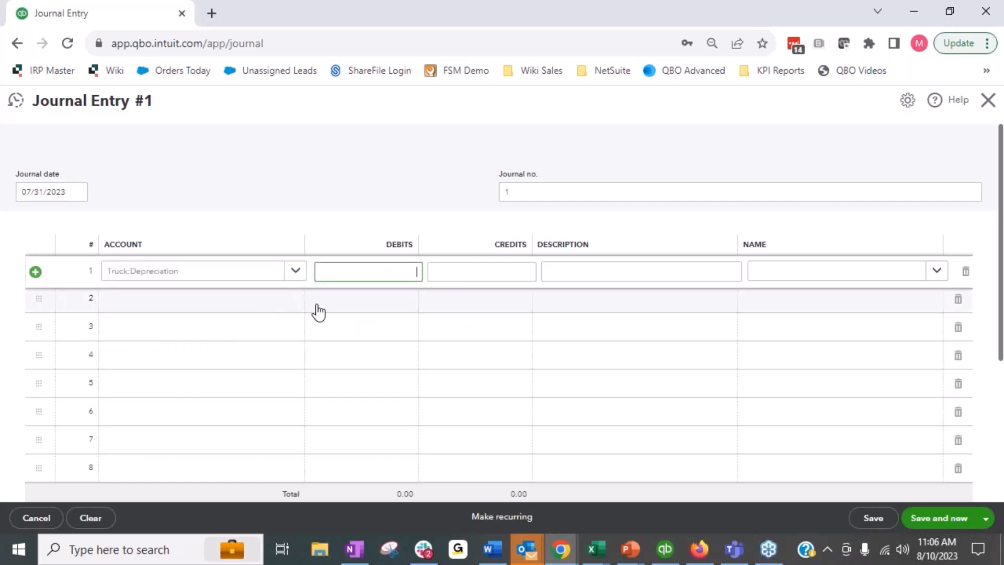
pyautogui.press('Tab')
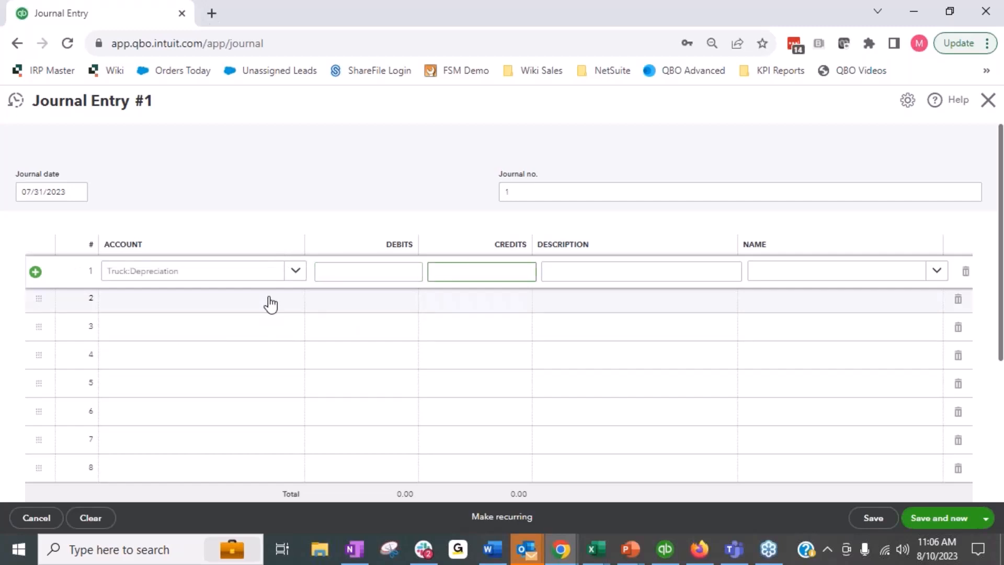
pyautogui.write('500')
pyautogui.press('Tab')
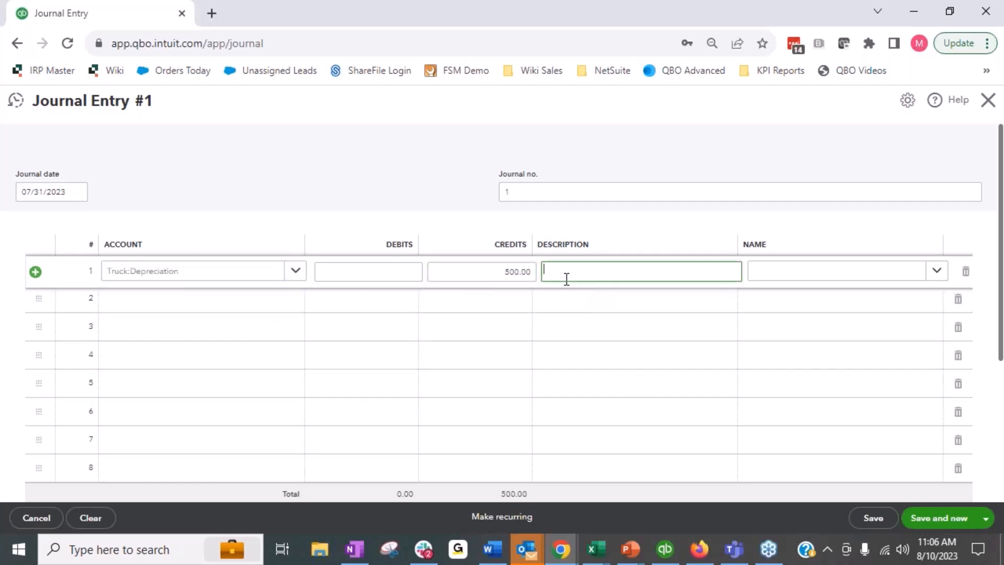
# Step: Assign the Depreciation other-expense account to the second journal line for the balancing 500.00 debit
pyautogui.click(190, 307)
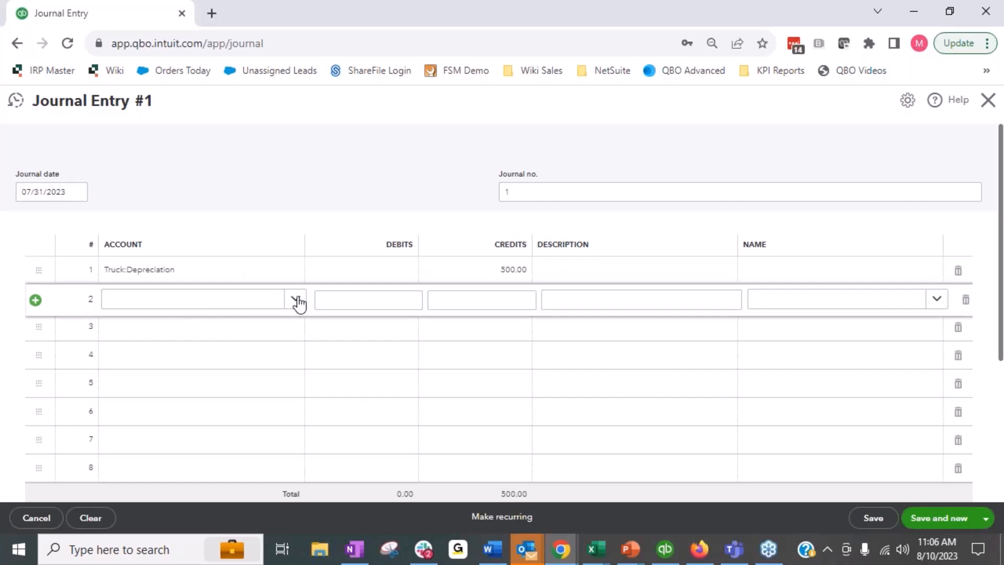
pyautogui.click(296, 299)
pyautogui.click(150, 310)
pyautogui.write('depre')
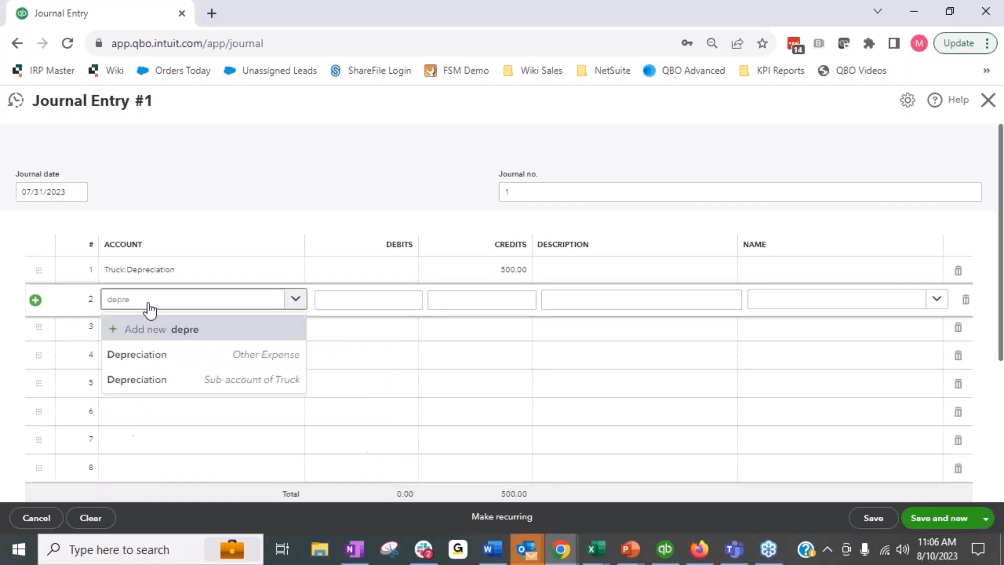
pyautogui.click(168, 357)
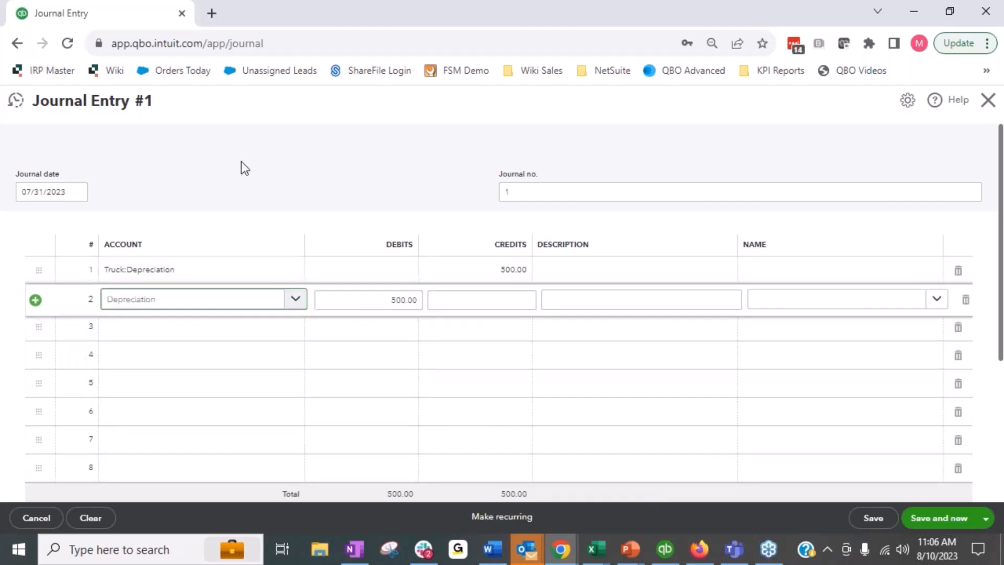
# Step: Make the journal entry recurring and name the template "Monthly Depreciation"
pyautogui.click(486, 517)
pyautogui.click(63, 180)
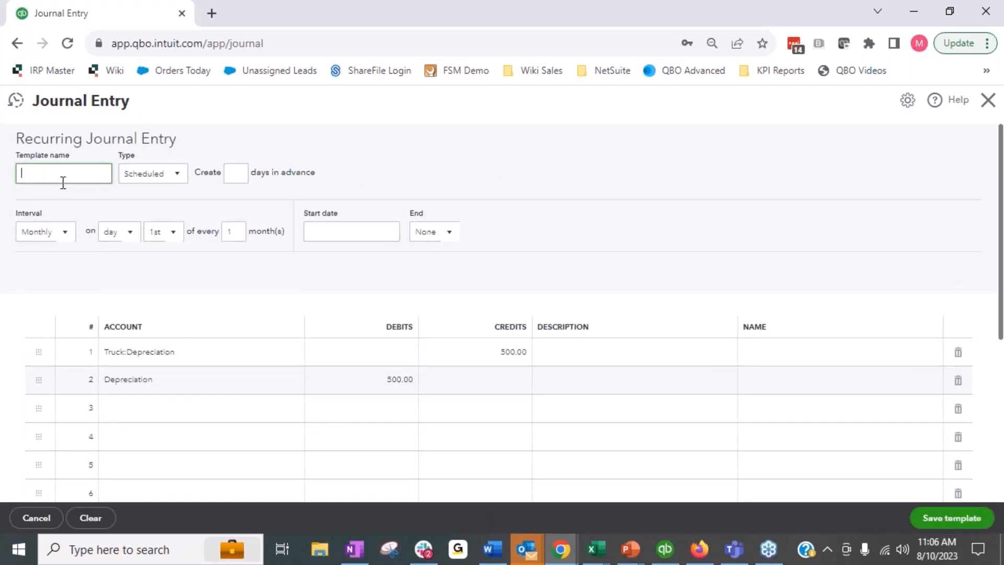
pyautogui.write('Monthly Depreciation')
pyautogui.press('Tab')
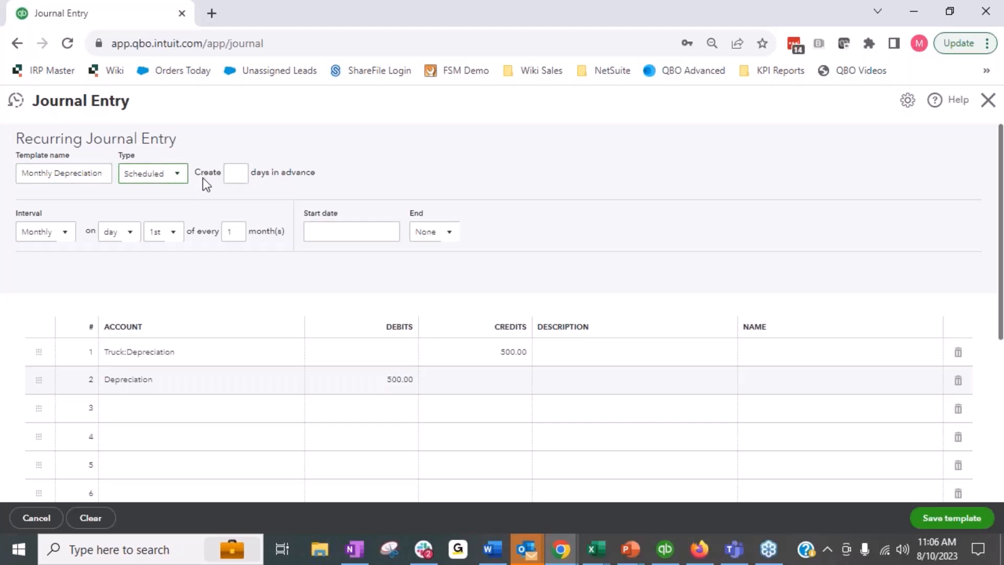
# Step: Review the recurring template types, trying Unscheduled and switching the type back to Scheduled
pyautogui.click(177, 175)
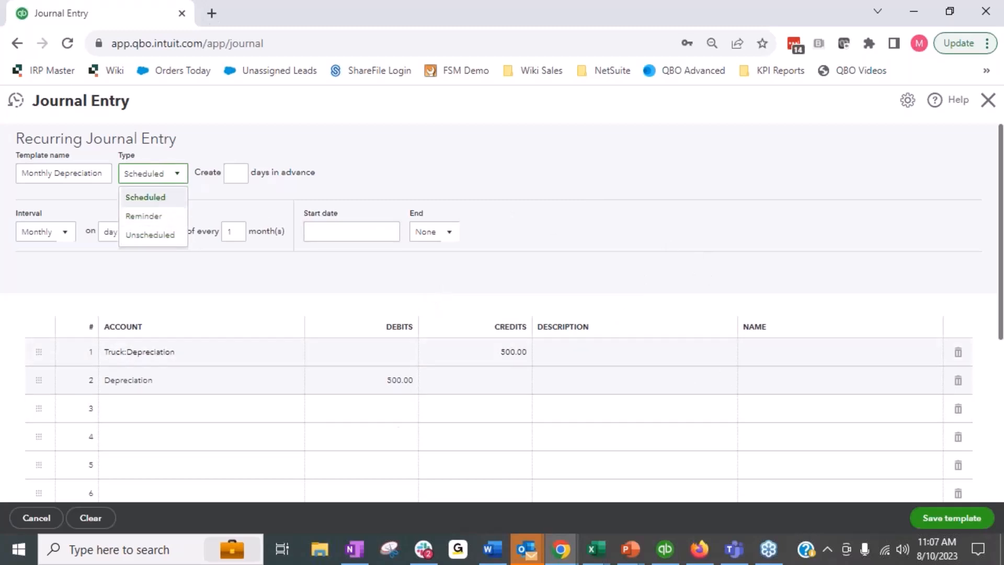
pyautogui.click(551, 212)
pyautogui.click(148, 172)
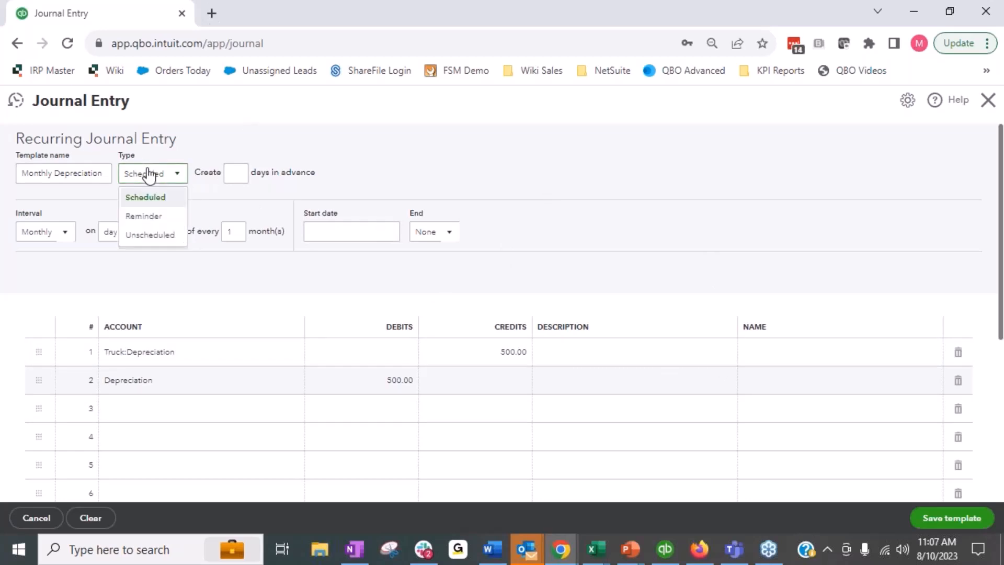
pyautogui.click(152, 235)
pyautogui.click(181, 178)
pyautogui.click(164, 203)
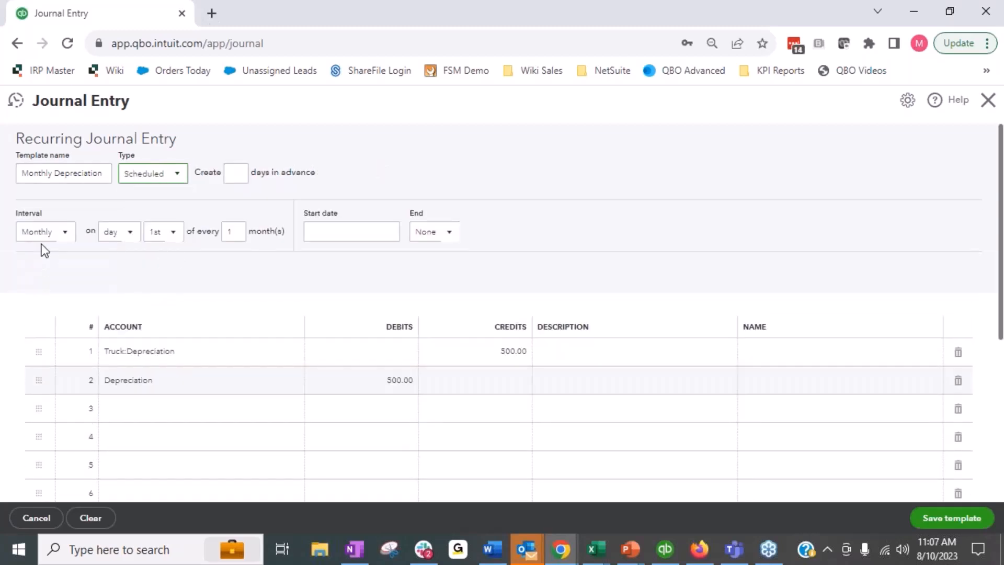
# Step: Close the recurring journal entry template without saving it
pyautogui.moveTo(983, 112); pyautogui.dragTo(975, 277)
pyautogui.click(988, 100)
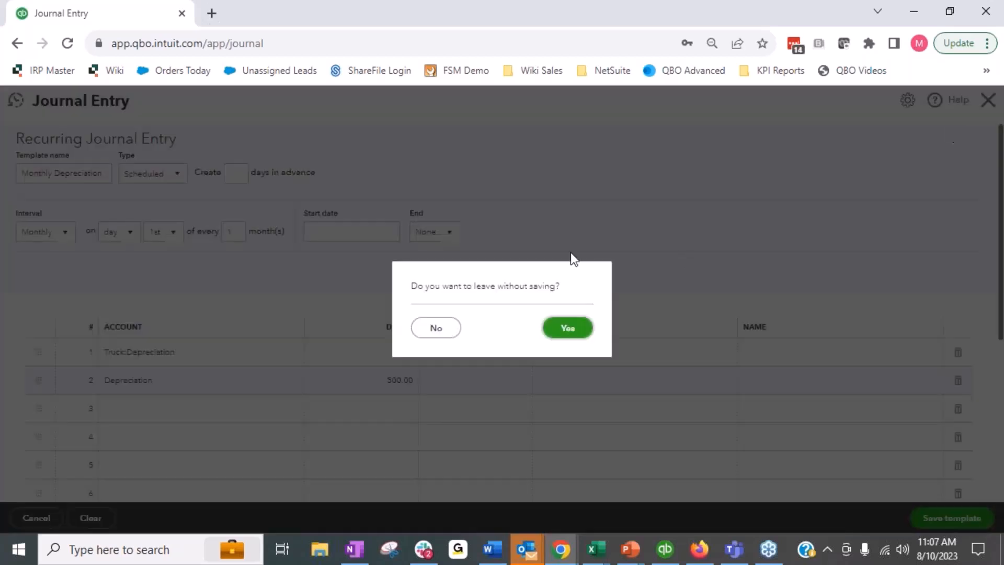
pyautogui.click(578, 336)
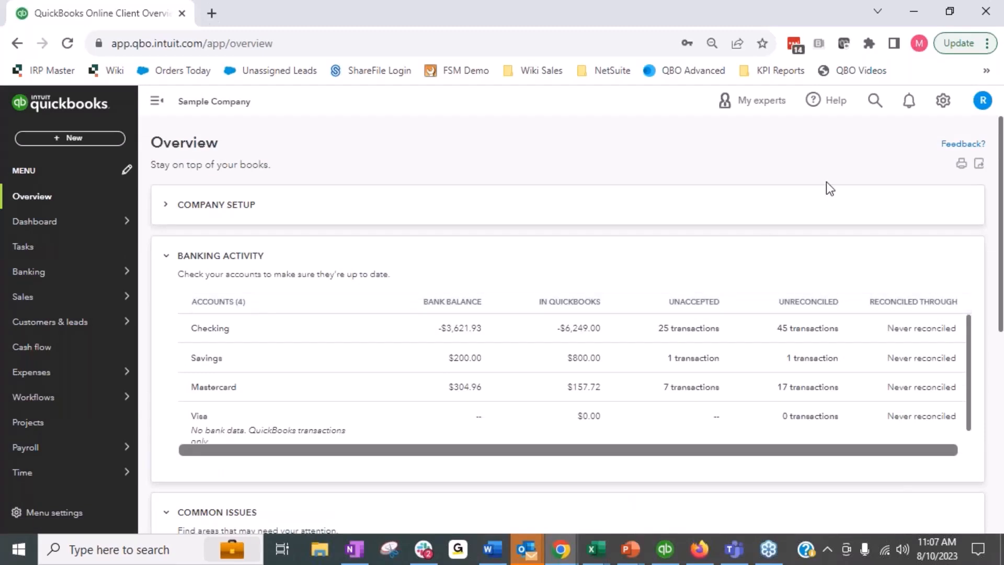
# Step: Open the recurring transactions list and use the unscheduled Monthly Entries template to create a journal entry
pyautogui.click(943, 100)
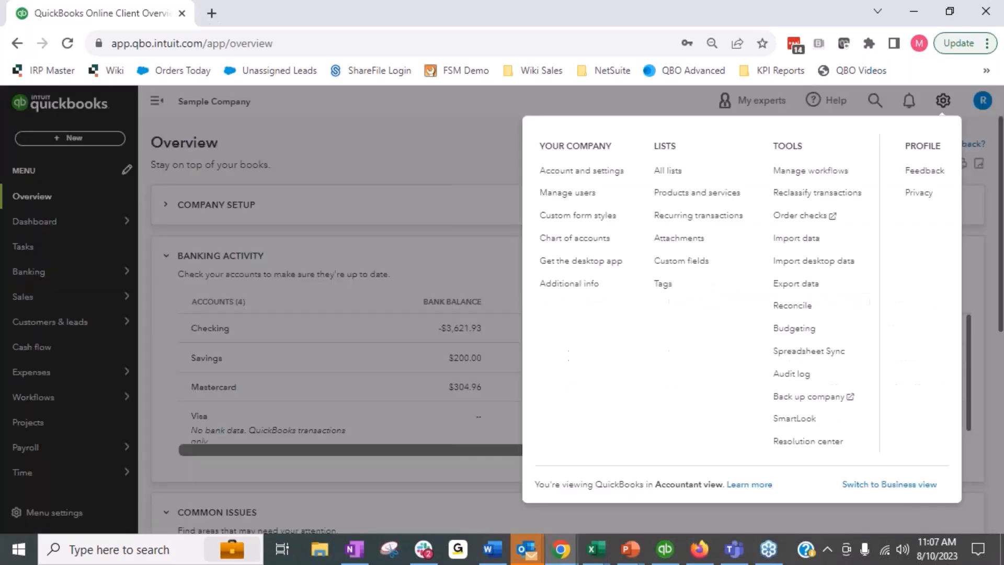
pyautogui.click(699, 215)
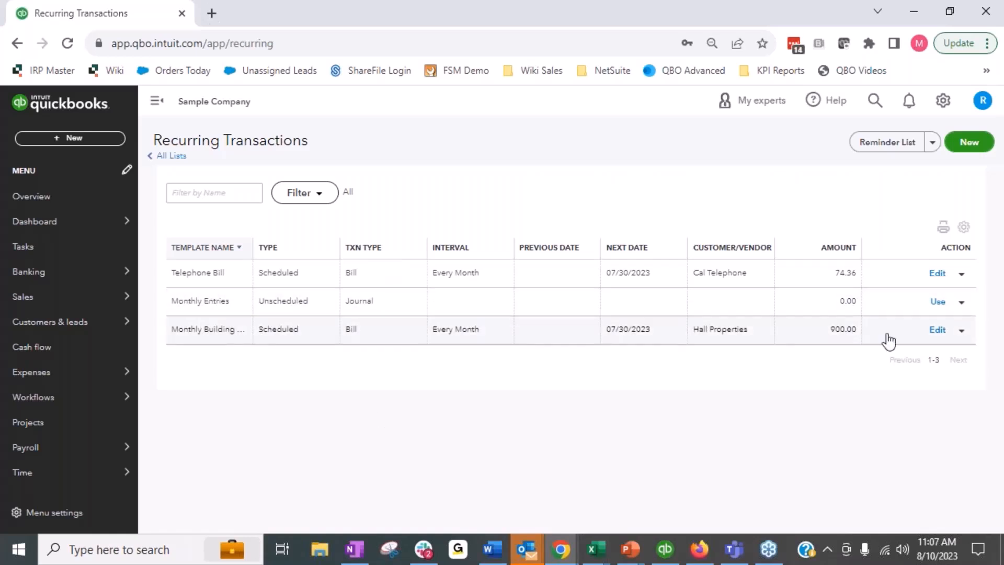
pyautogui.click(939, 303)
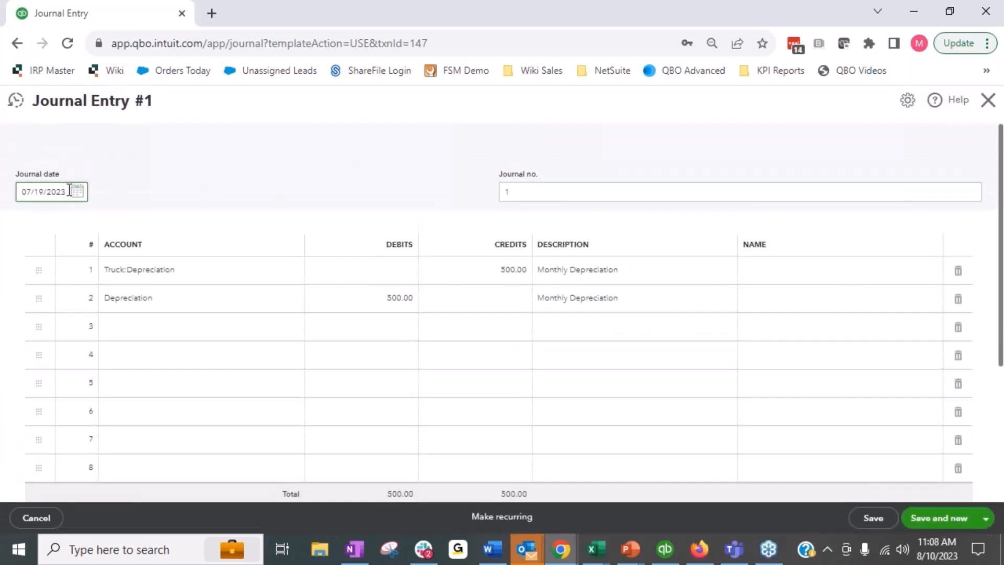
# Step: Set the journal date to 07/31/2023 and save the depreciation entry
pyautogui.click(77, 193)
pyautogui.click(44, 341)
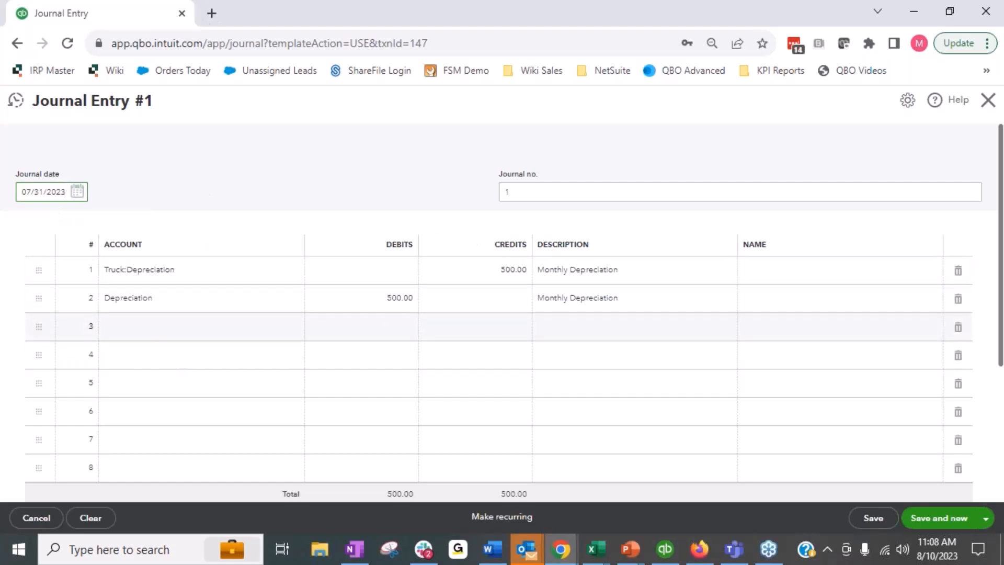
pyautogui.click(873, 517)
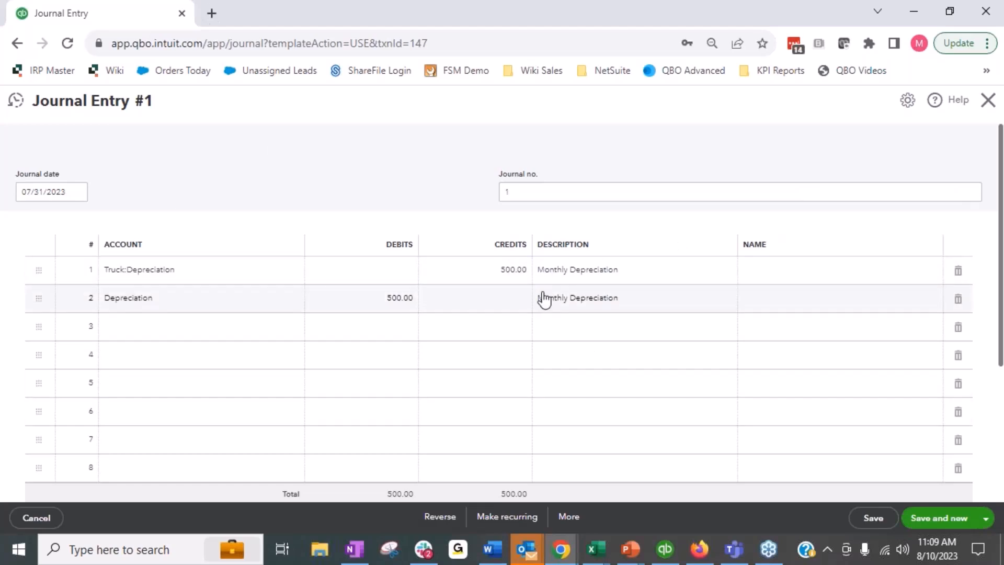
# Step: Examine the End options for making the saved journal entry recurring, and leave the template without saving
pyautogui.click(507, 517)
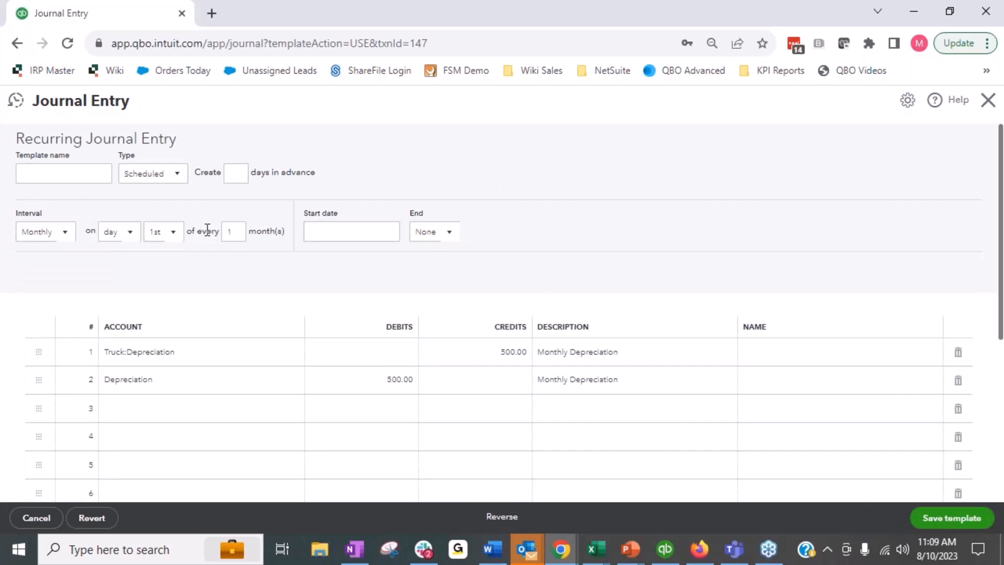
pyautogui.click(456, 236)
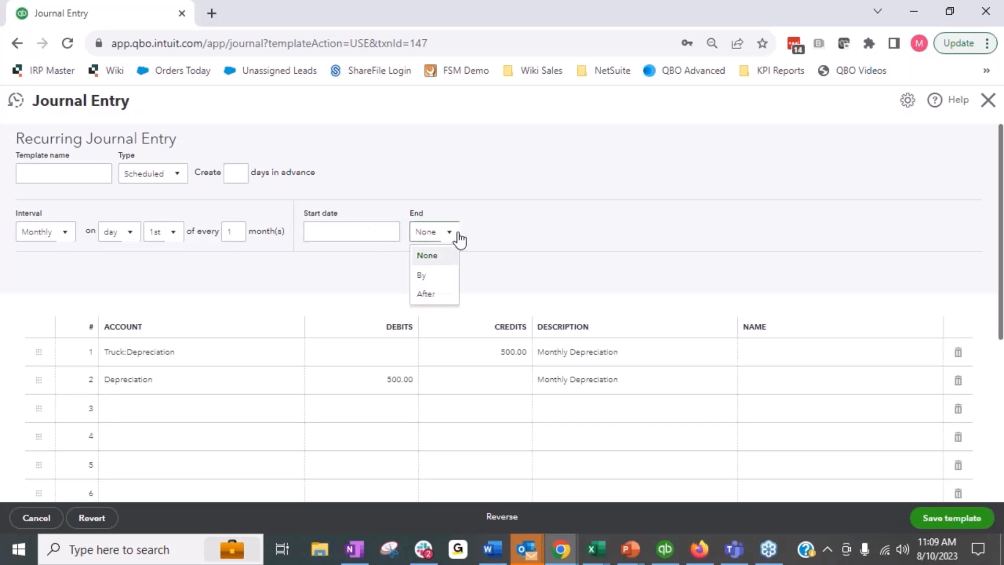
pyautogui.click(468, 264)
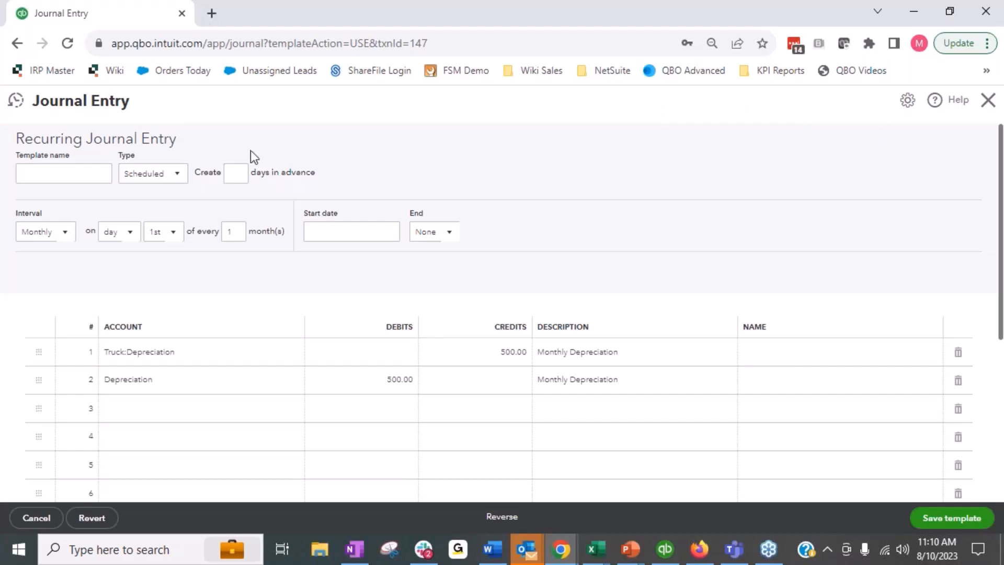
pyautogui.click(988, 101)
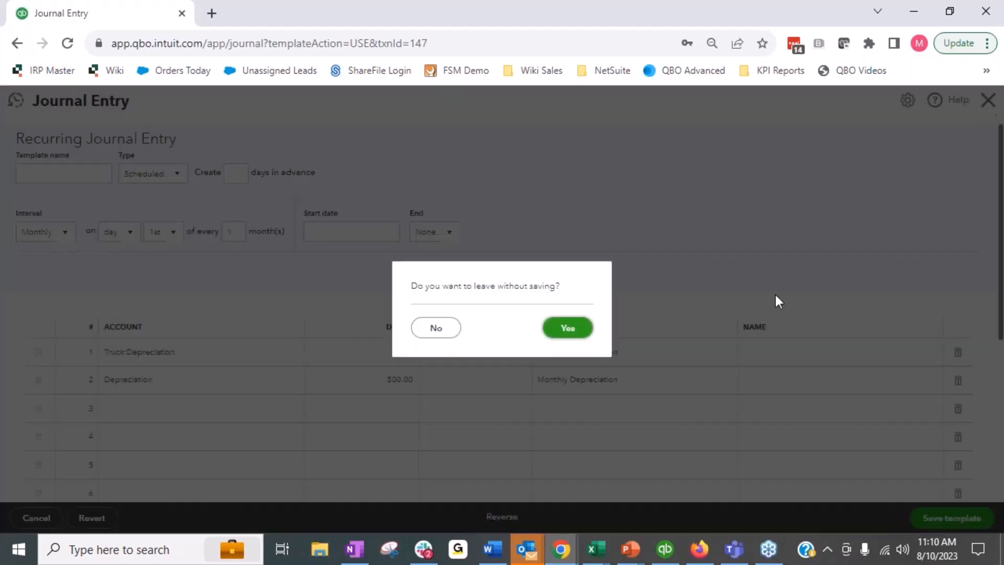
pyautogui.click(573, 328)
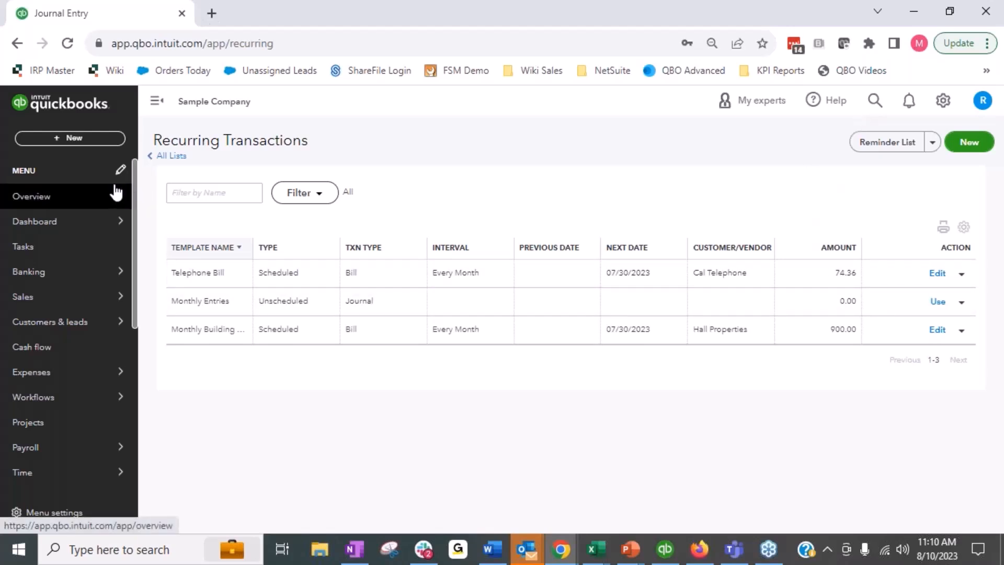
# Step: Open the Balance Sheet report from the favorites in the standard reports list
pyautogui.scroll(-3, 47, 426)
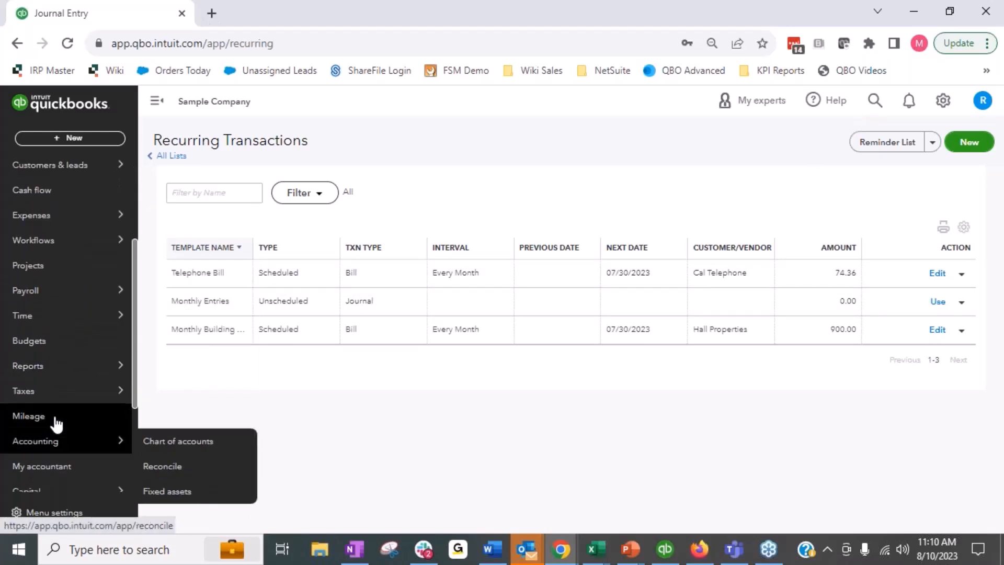
pyautogui.moveTo(45, 375)
pyautogui.click(189, 369)
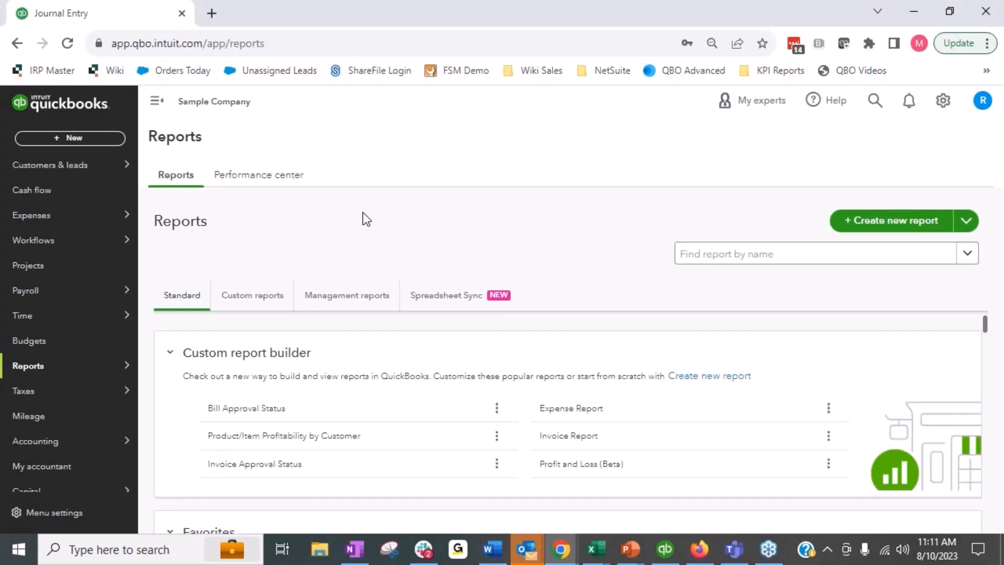
pyautogui.scroll(-1, 410, 392)
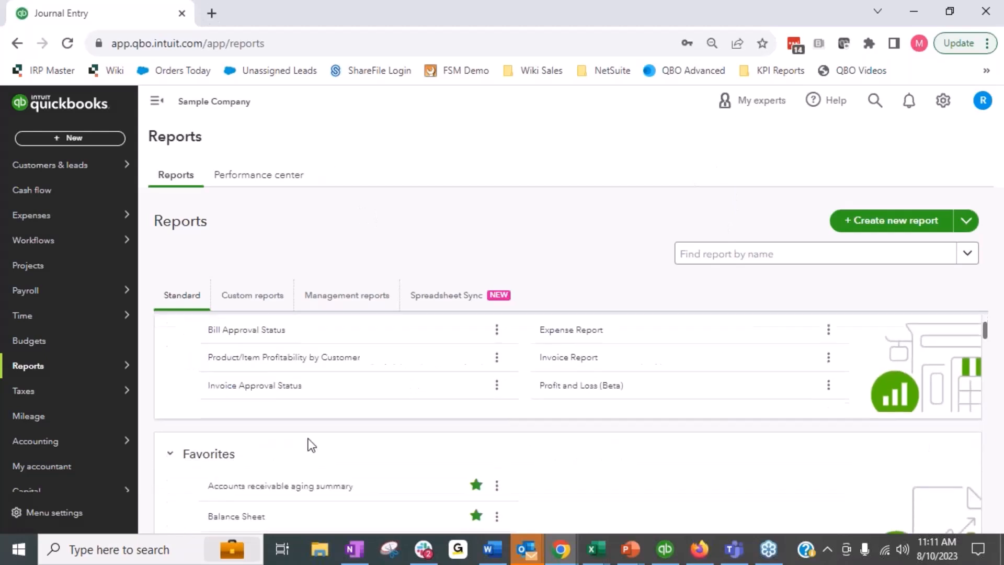
pyautogui.click(247, 518)
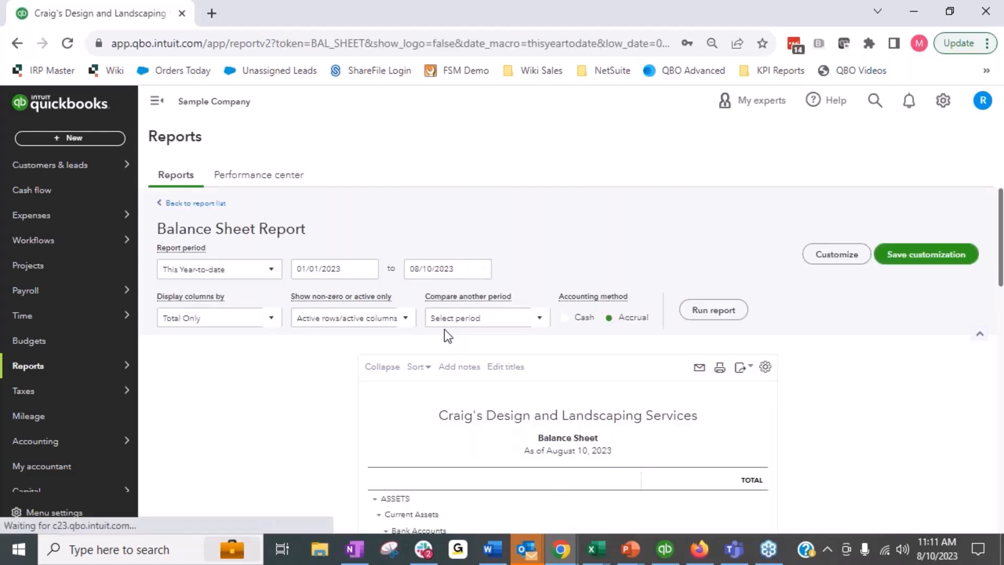
# Step: Set the Balance Sheet report's end date to 07/31/2023 and rerun the report
pyautogui.scroll(1, 287, 399)
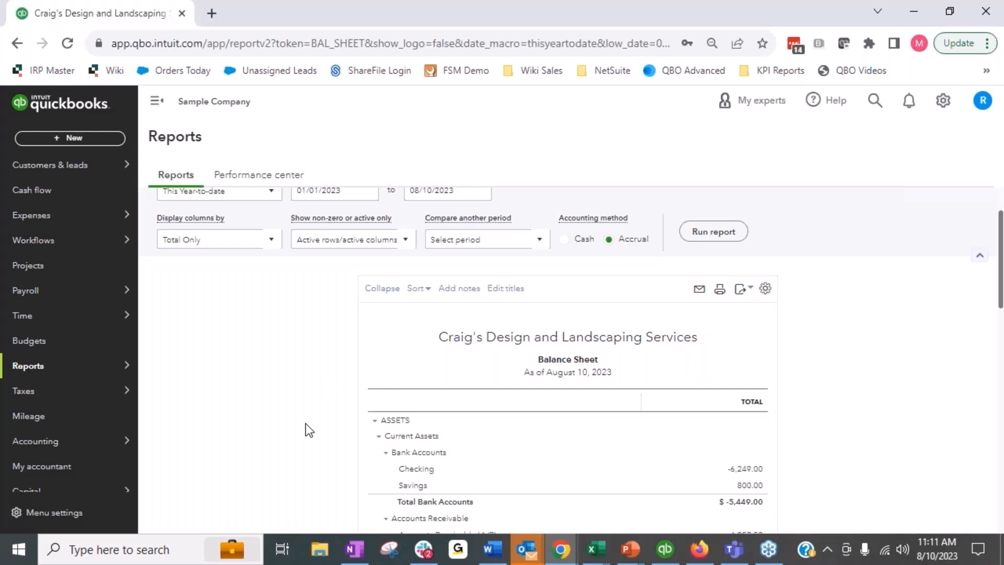
pyautogui.scroll(-2, 305, 423)
pyautogui.scroll(4, 305, 421)
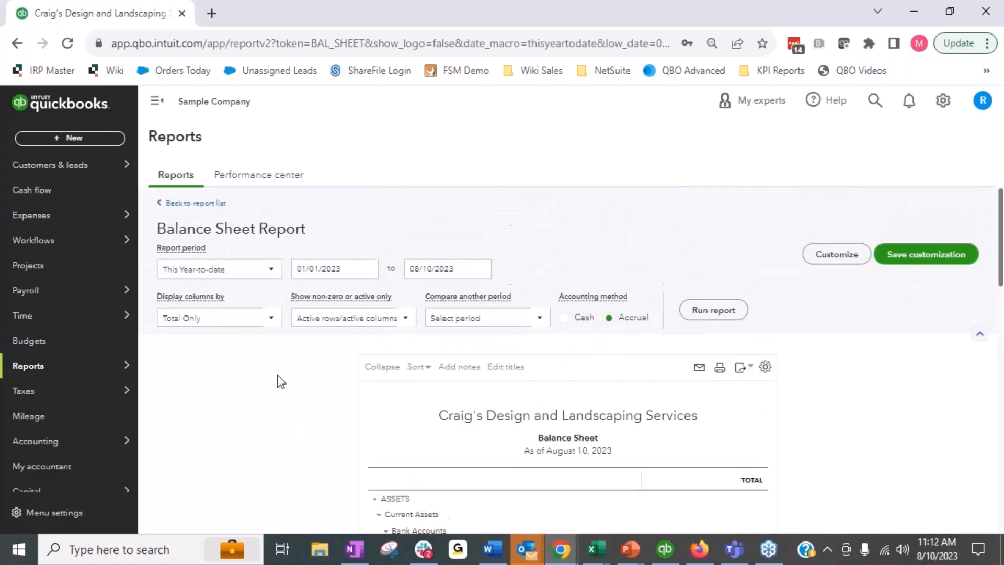
pyautogui.click(479, 271)
pyautogui.click(416, 302)
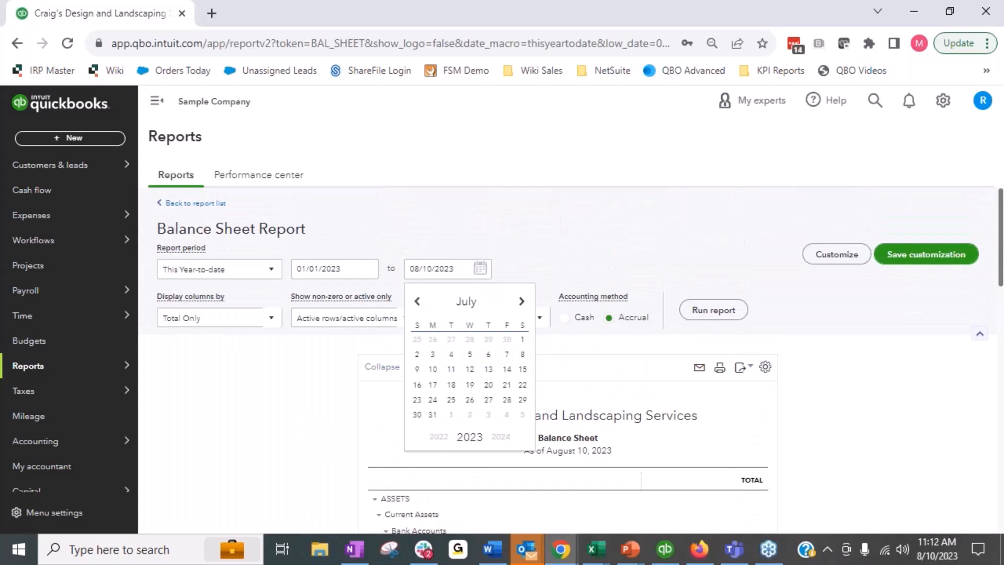
pyautogui.click(433, 414)
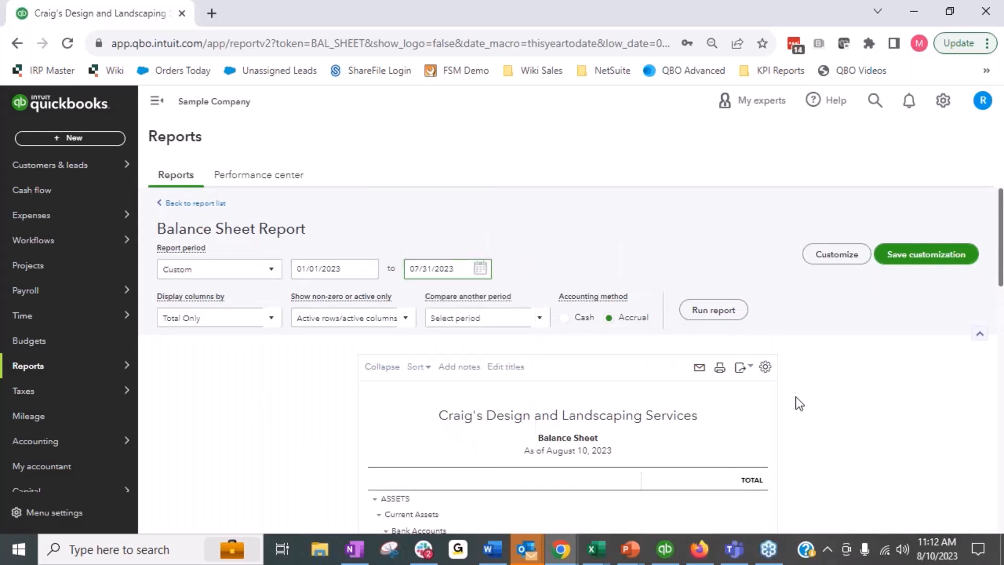
pyautogui.click(713, 309)
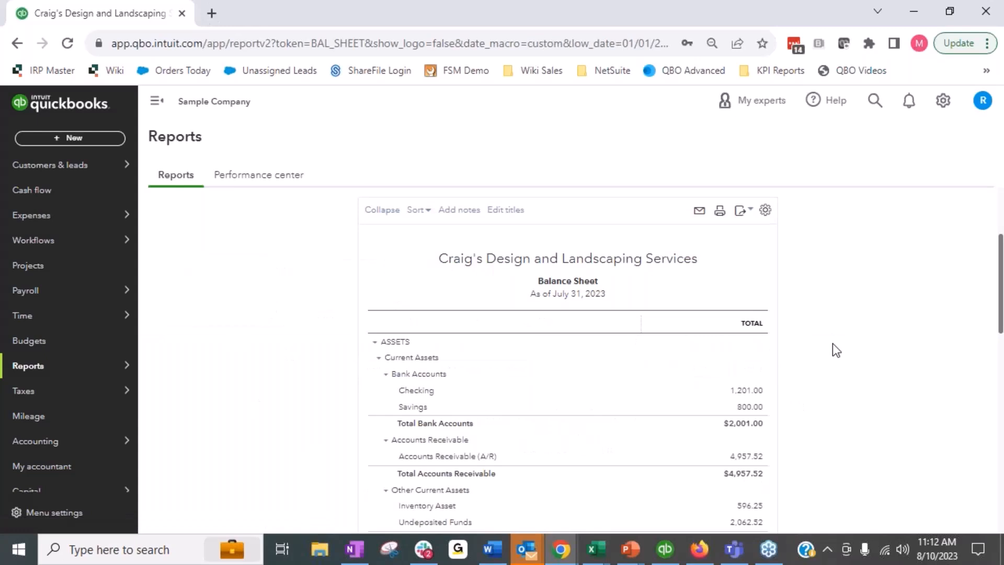
pyautogui.scroll(-2, 811, 300)
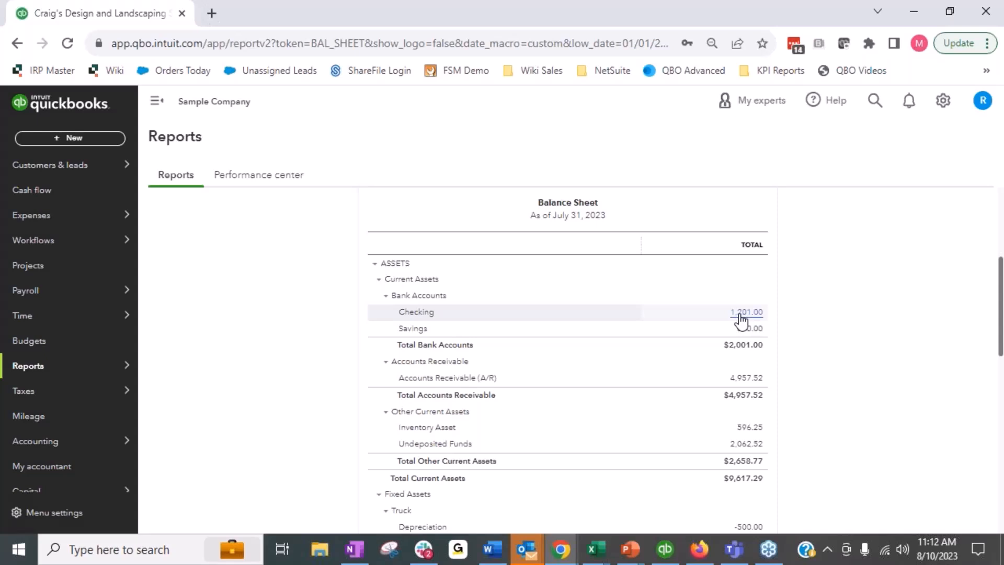
# Step: Open the reports list in a separate browser tab and run the Accounts receivable aging summary from the favorites
pyautogui.moveTo(40, 372)
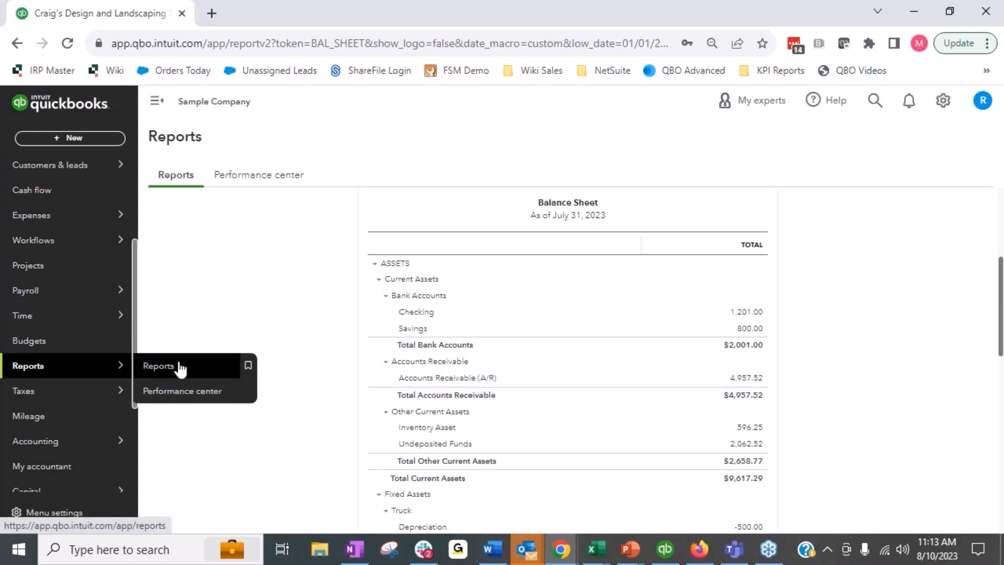
pyautogui.rightClick(181, 369)
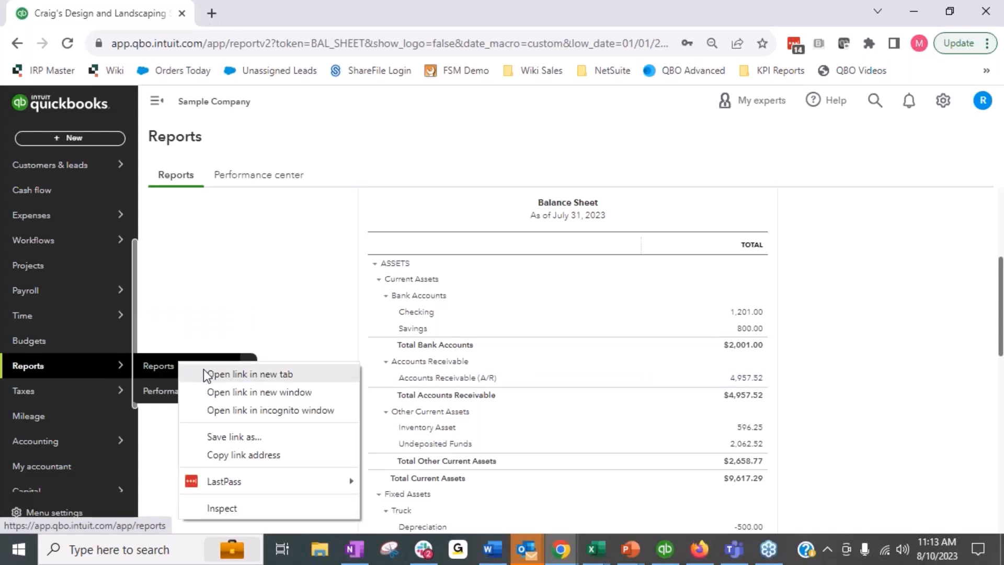
pyautogui.click(235, 375)
pyautogui.click(250, 24)
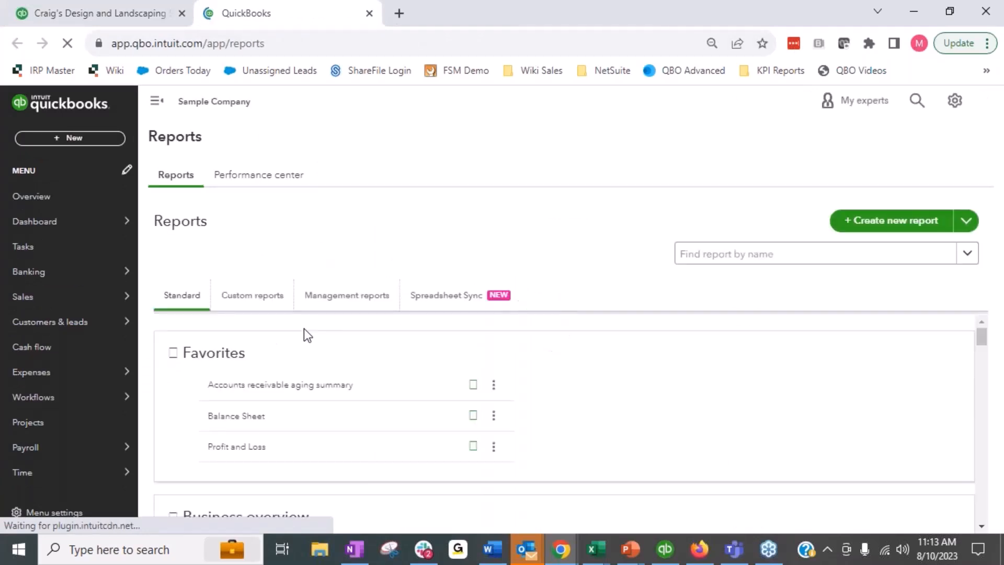
pyautogui.scroll(-3, 236, 413)
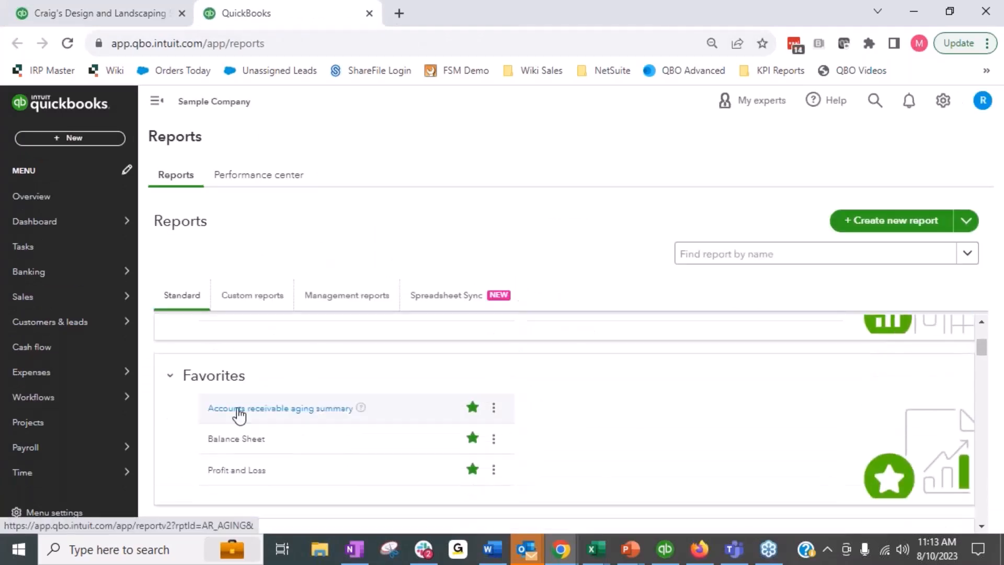
pyautogui.click(236, 411)
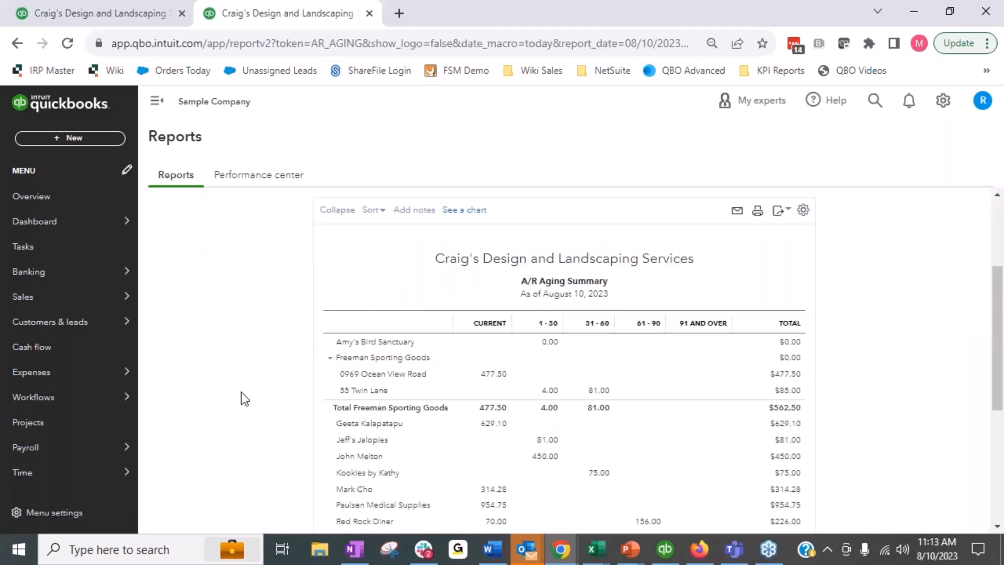
# Step: Set the A/R Aging Summary's as-of date to 07/31/2023 and rerun the report
pyautogui.scroll(2, 240, 396)
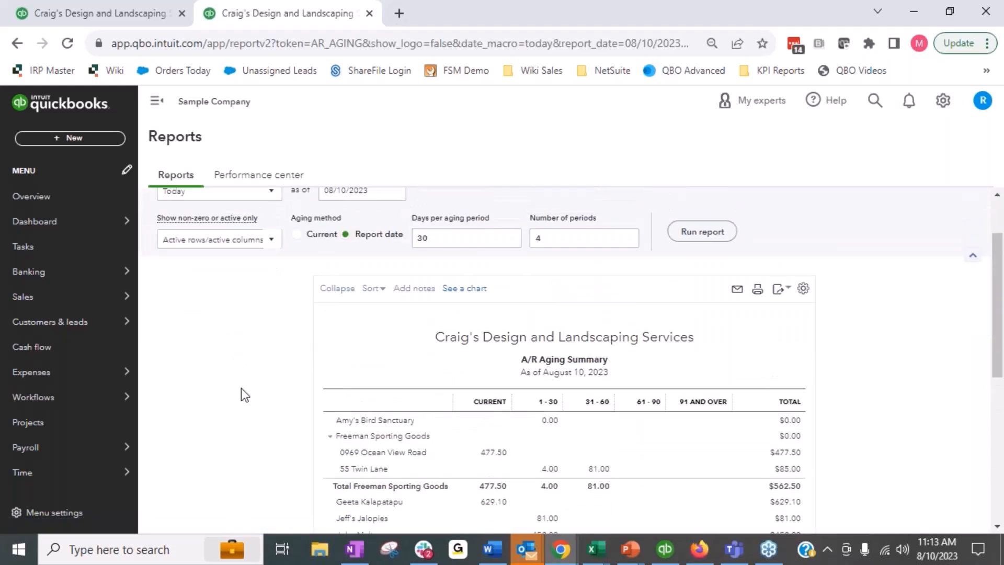
pyautogui.scroll(2, 268, 212)
pyautogui.click(348, 268)
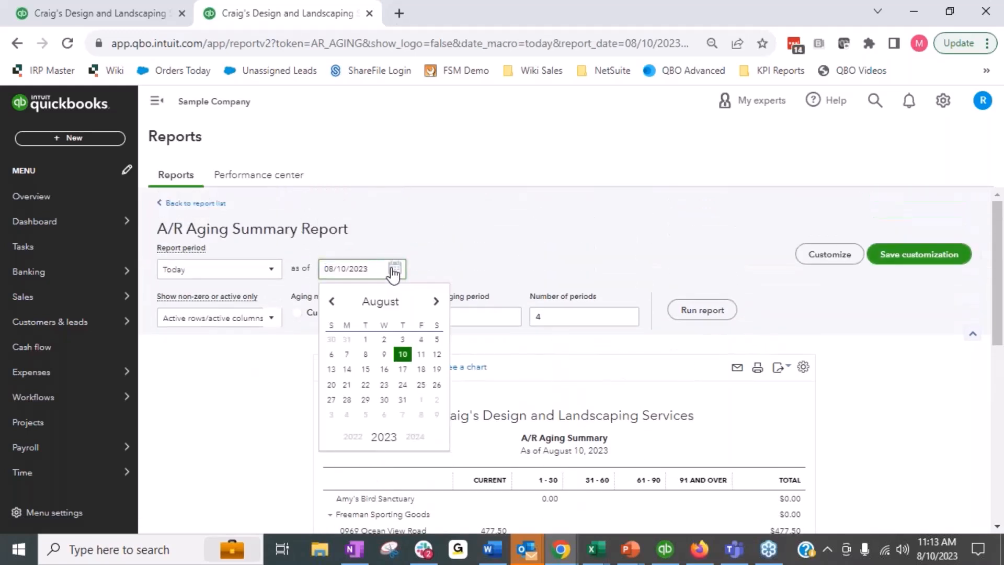
pyautogui.click(333, 302)
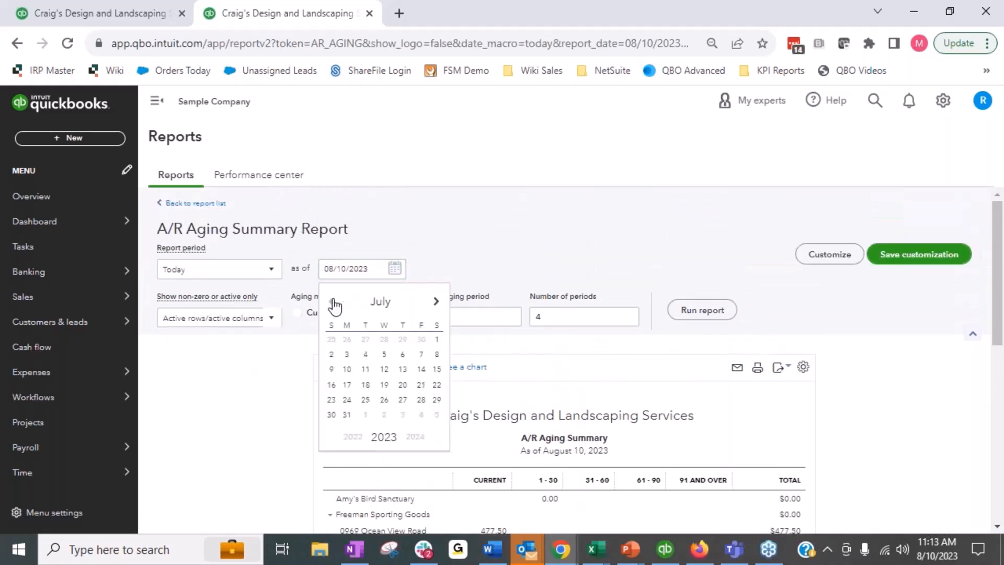
pyautogui.click(347, 414)
pyautogui.click(682, 313)
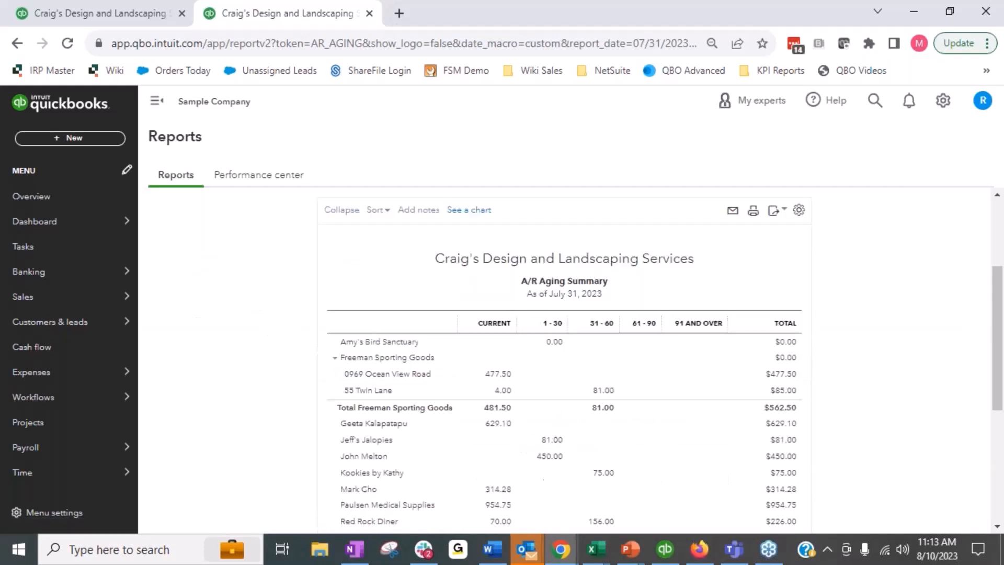
# Step: Compare the A/R Aging Summary total with the Accounts Receivable balance on the Balance Sheet
pyautogui.click(125, 12)
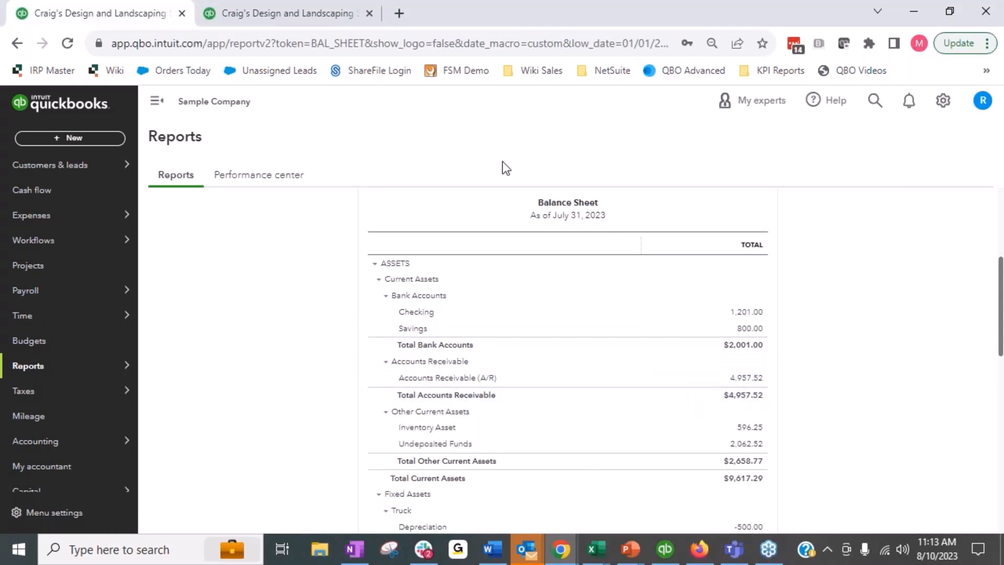
pyautogui.click(325, 13)
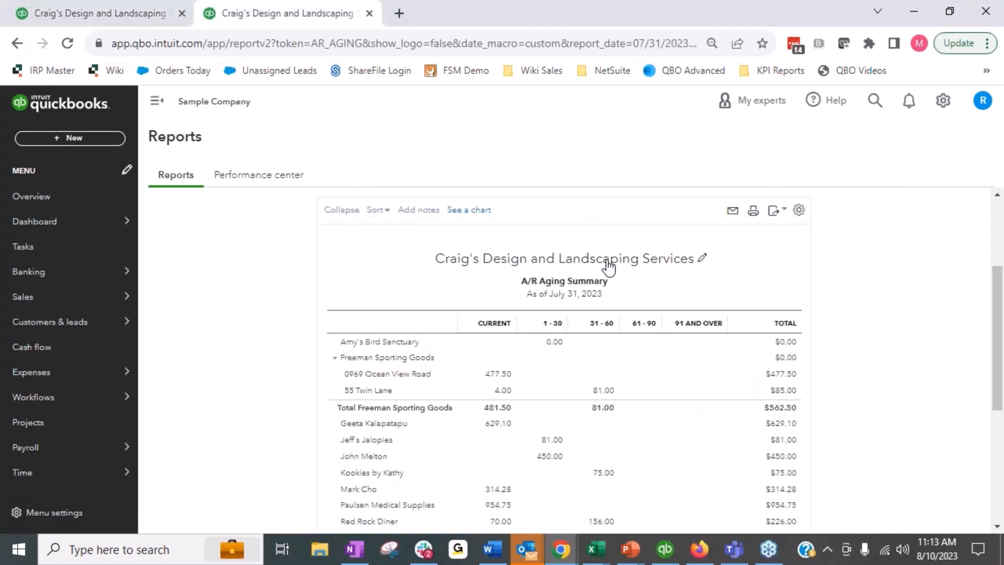
pyautogui.scroll(-5, 608, 267)
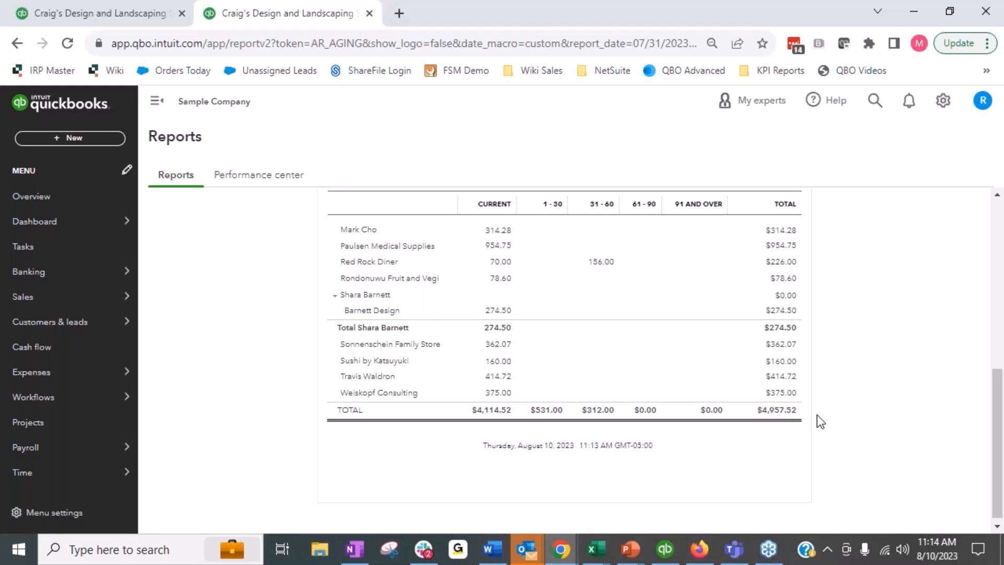
pyautogui.scroll(6, 818, 410)
pyautogui.scroll(-3, 817, 410)
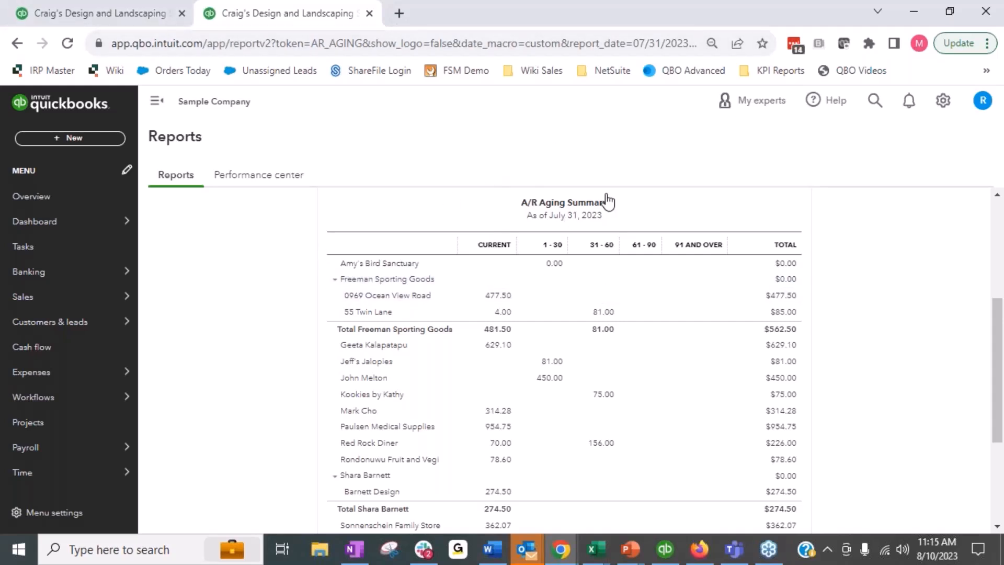
pyautogui.click(134, 11)
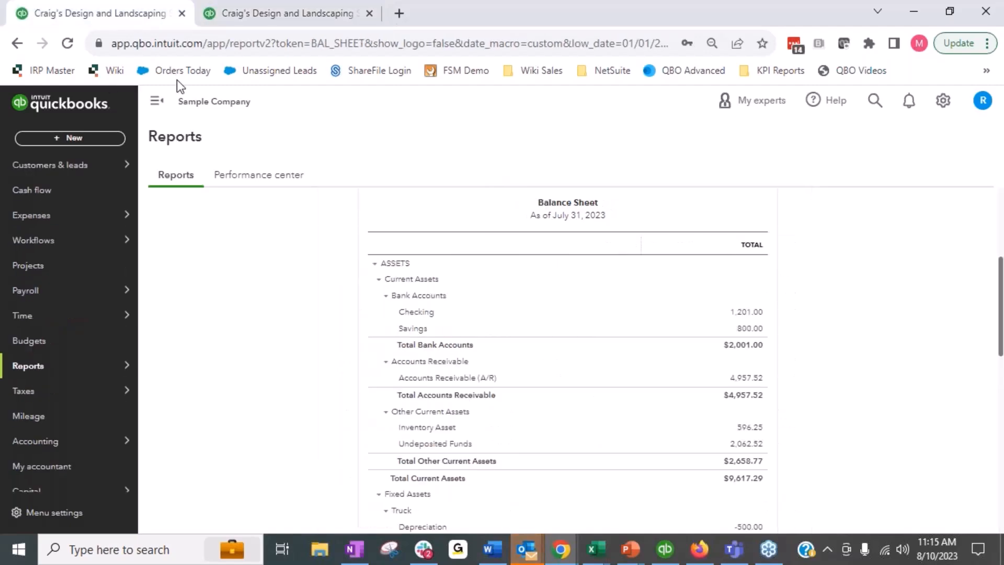
pyautogui.hotkey('ctrl', 'Tab')
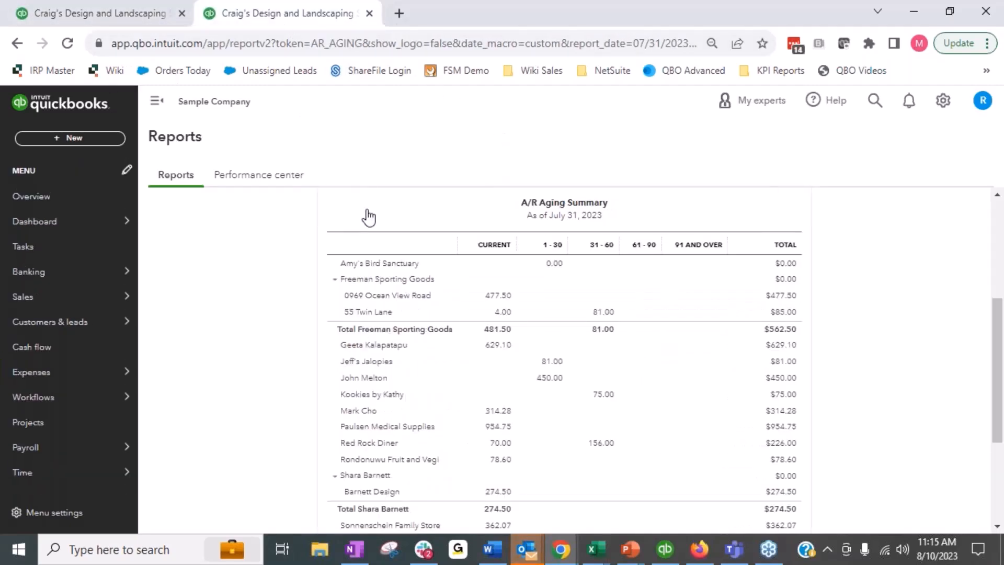
# Step: Rerun the A/R Aging Summary as of 08/10/2023 and check its total
pyautogui.scroll(3, 489, 262)
pyautogui.click(393, 192)
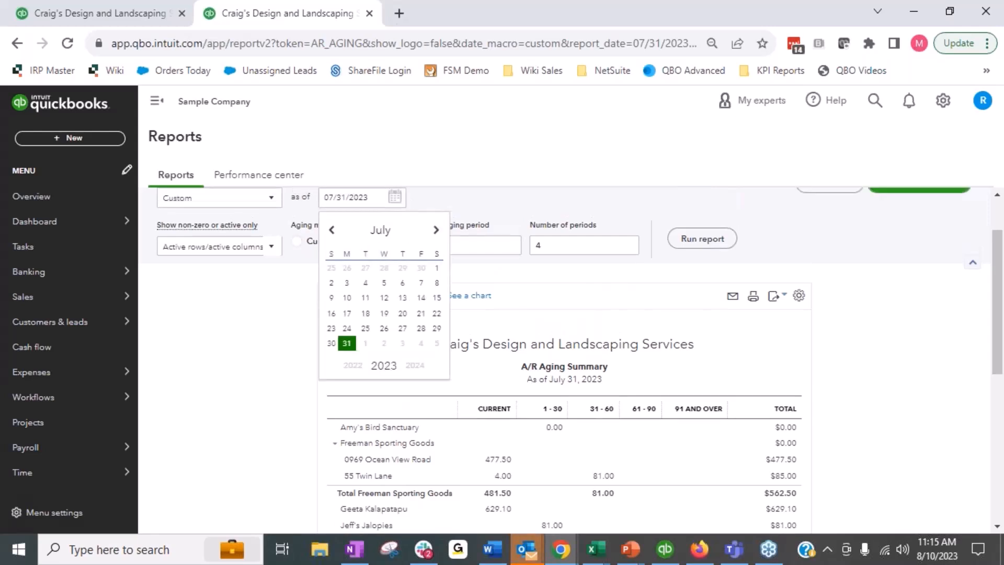
pyautogui.click(436, 230)
pyautogui.click(403, 283)
pyautogui.click(702, 238)
pyautogui.scroll(-5, 839, 361)
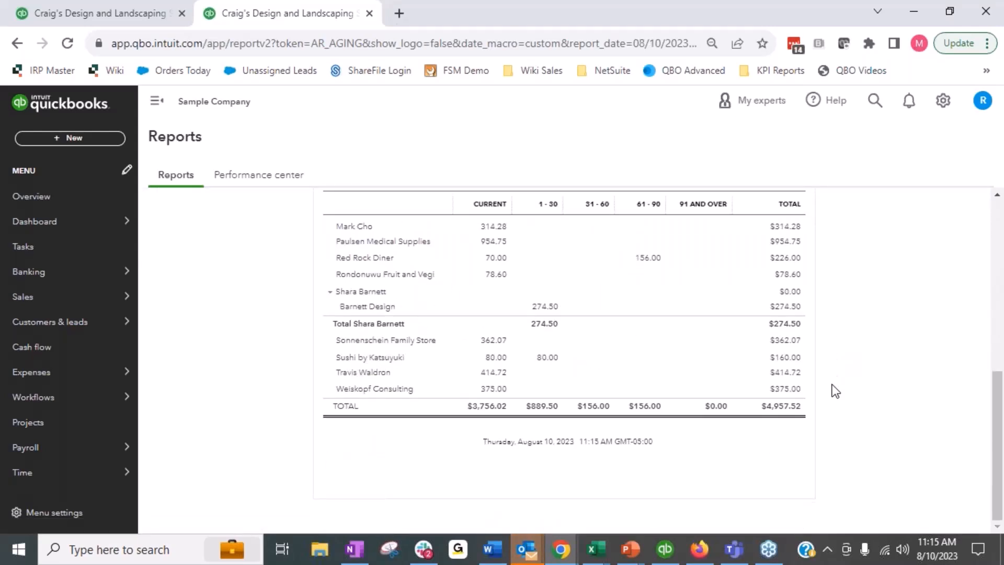
pyautogui.scroll(2, 516, 335)
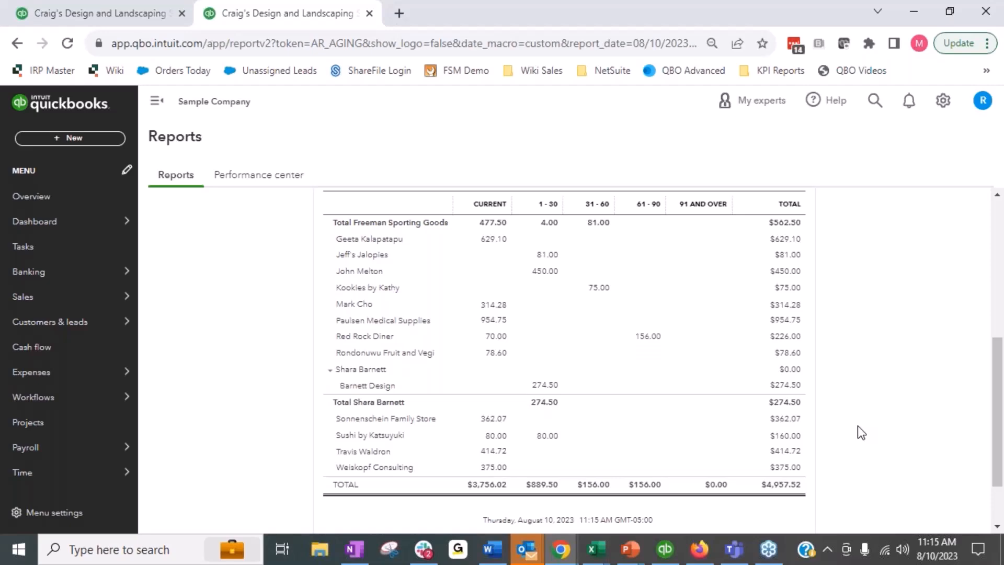
# Step: Return the A/R Aging Summary's as-of date to 07/31/2023 and run the report again
pyautogui.scroll(5, 857, 426)
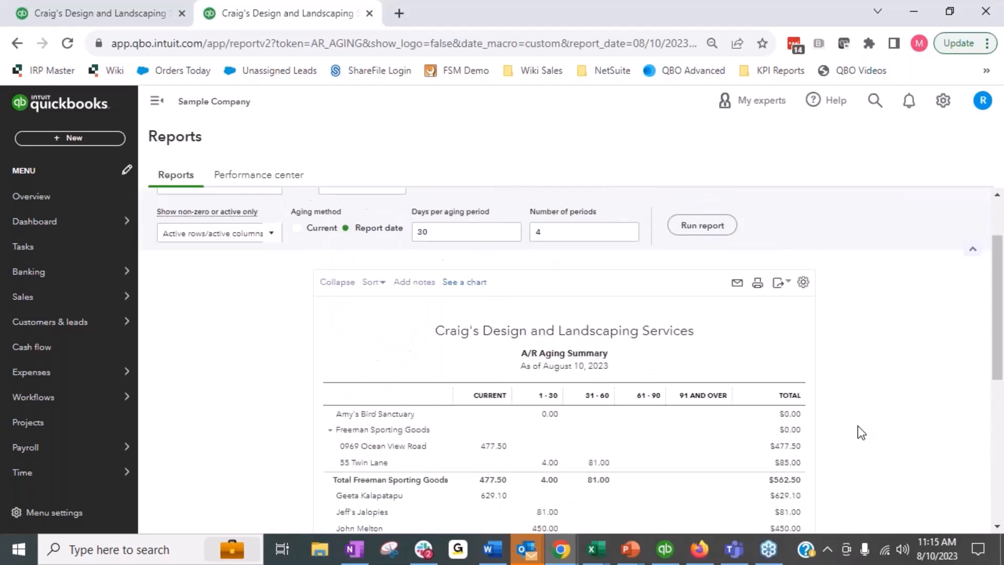
pyautogui.click(379, 265)
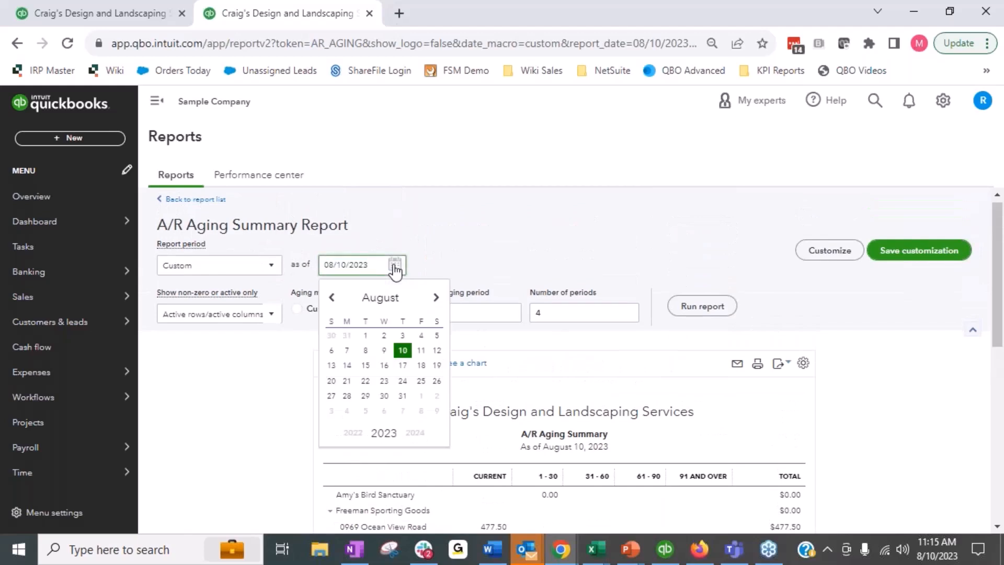
pyautogui.click(332, 297)
pyautogui.click(347, 411)
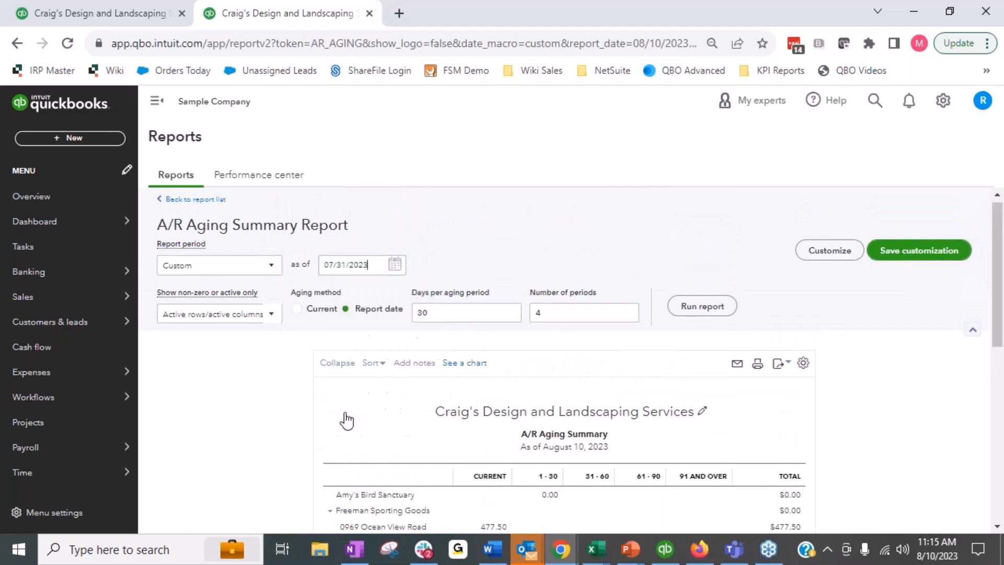
pyautogui.click(703, 306)
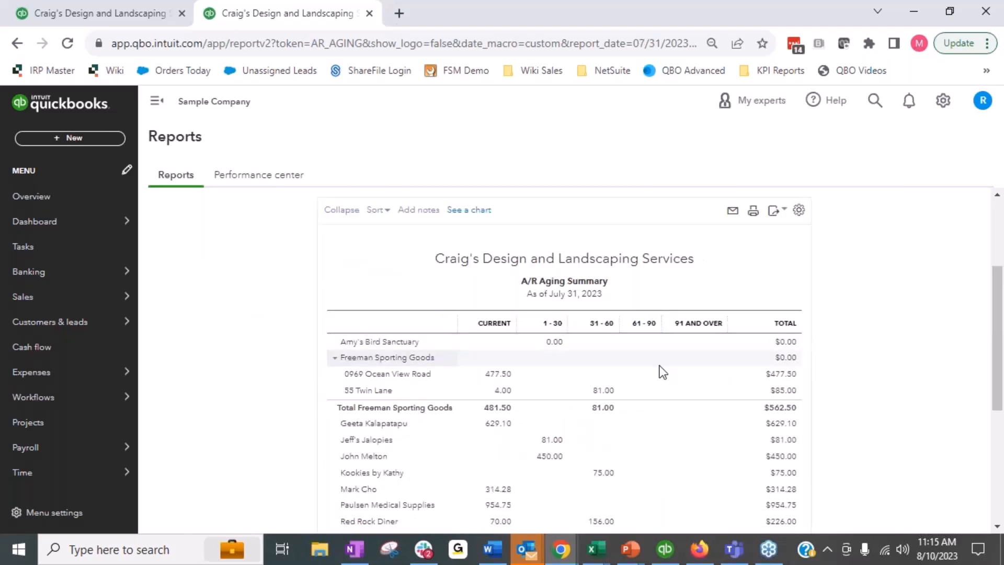
# Step: Review the aging columns and open the A/R Aging Detail behind the Amy's Bird Sanctuary total
pyautogui.scroll(-3, 558, 358)
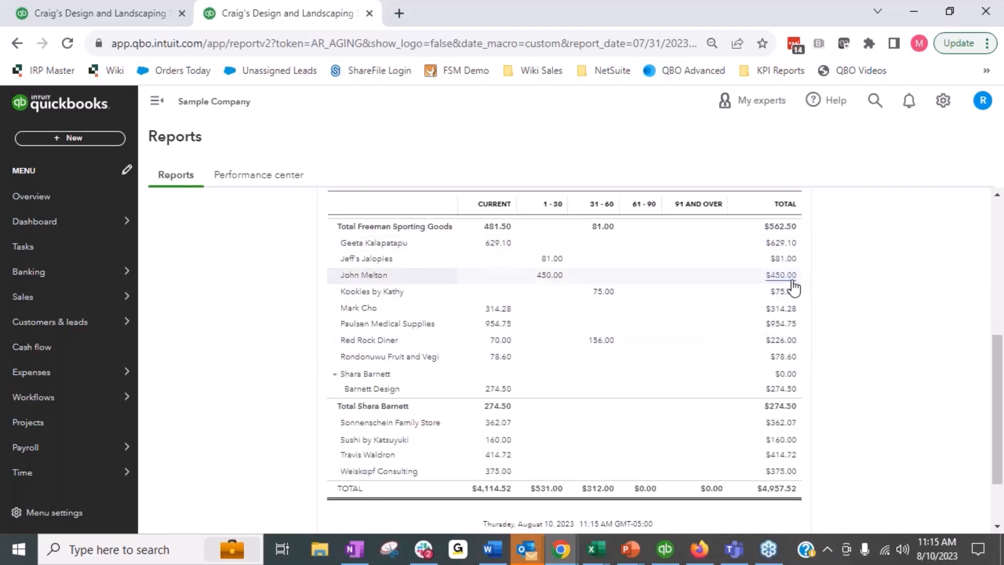
pyautogui.scroll(2, 836, 387)
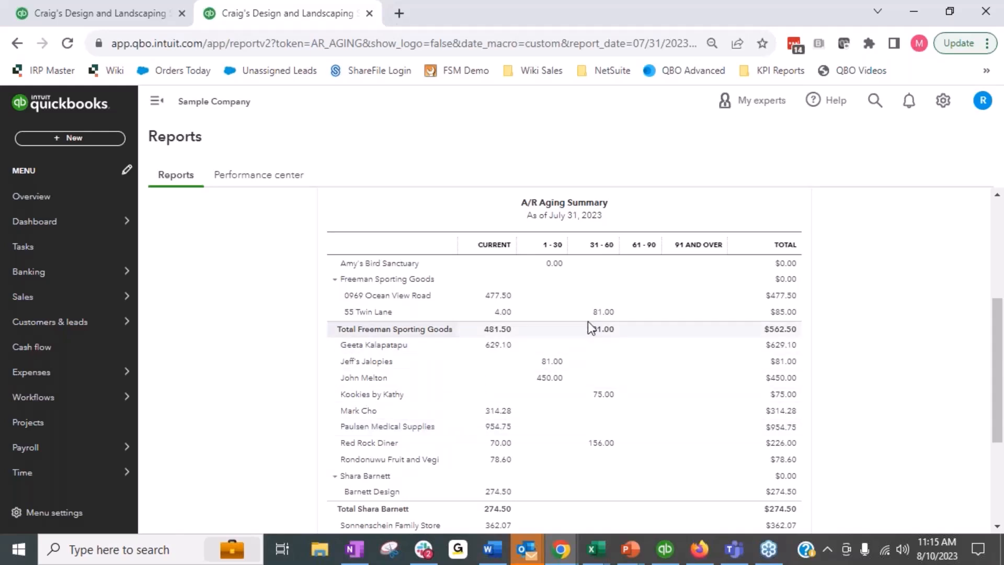
pyautogui.scroll(-3, 589, 324)
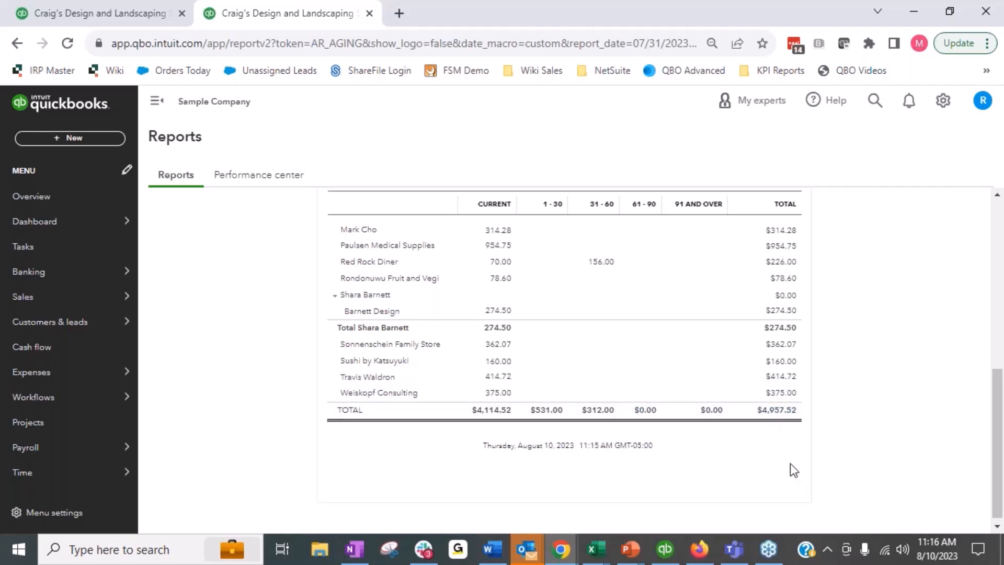
pyautogui.scroll(5, 798, 481)
pyautogui.scroll(-3, 758, 439)
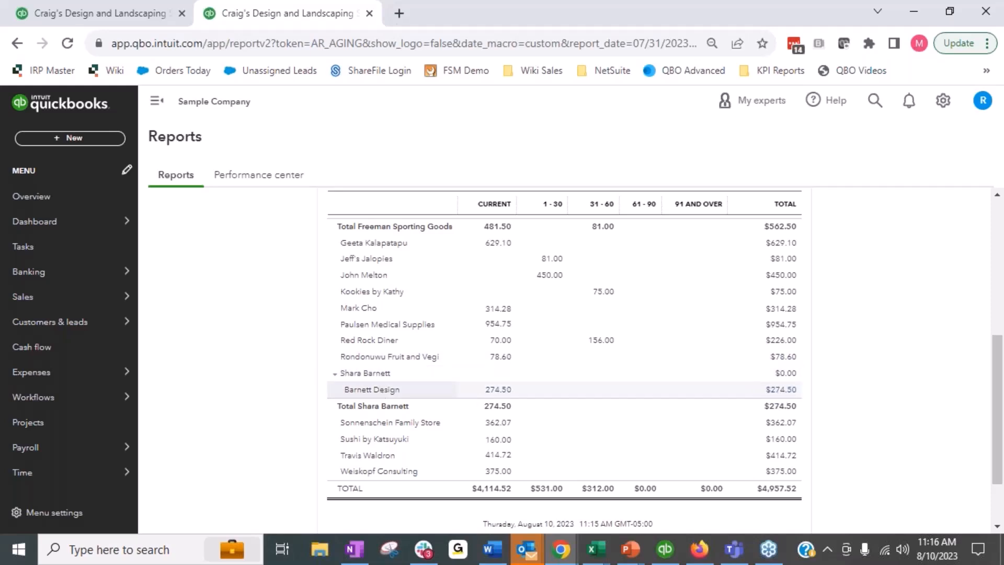
pyautogui.scroll(4, 770, 389)
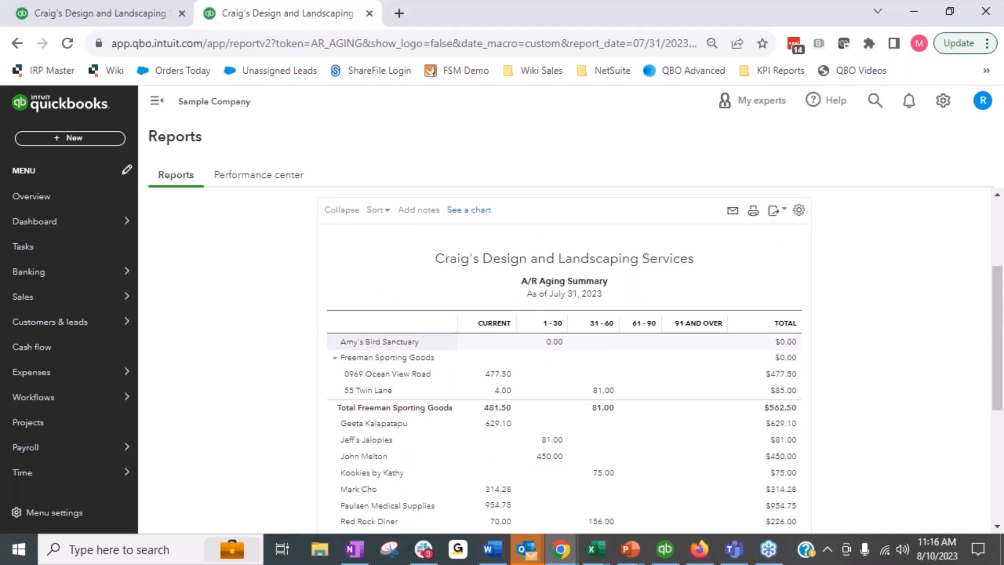
pyautogui.click(794, 344)
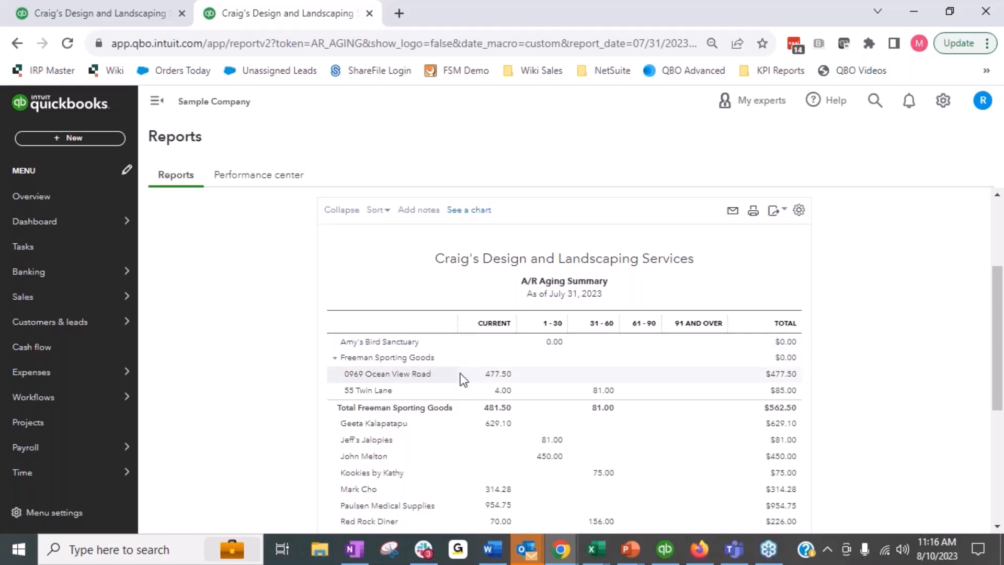
pyautogui.click(781, 345)
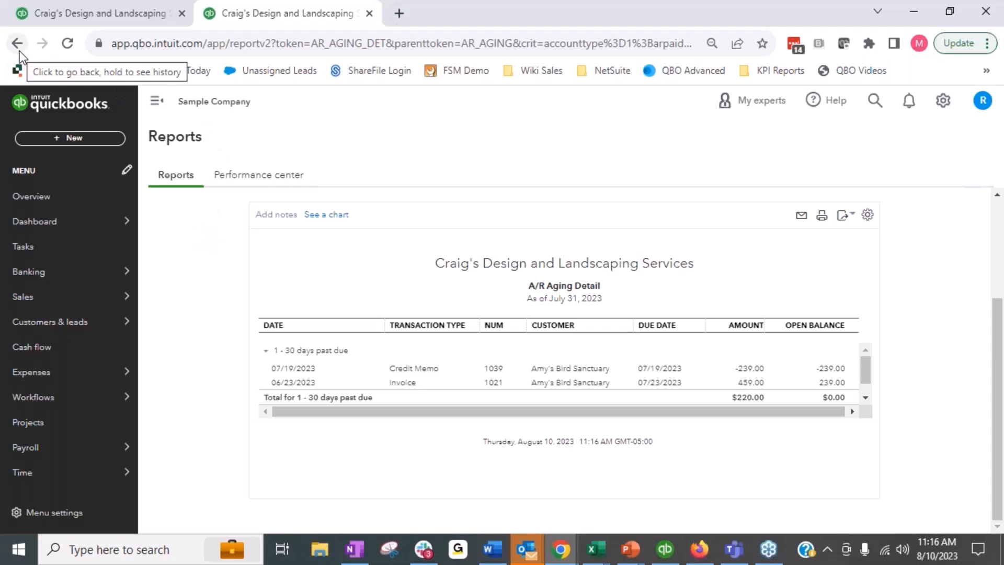
# Step: Check the Month End Close checklist slide in PowerPoint and return to the A/R Aging Detail report in Chrome
pyautogui.moveTo(629, 547)
pyautogui.click(840, 460)
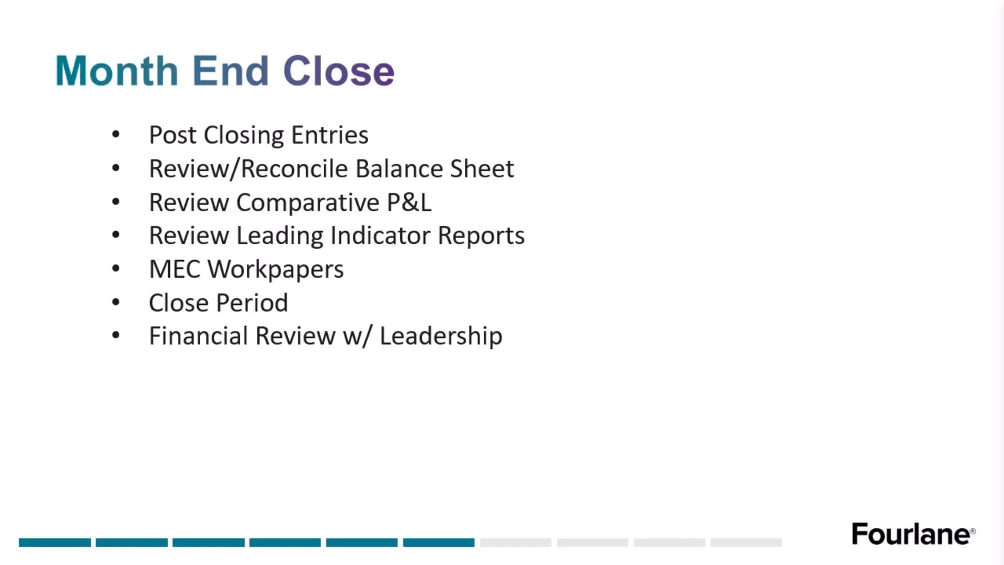
pyautogui.hotkey('alt', 'Tab')
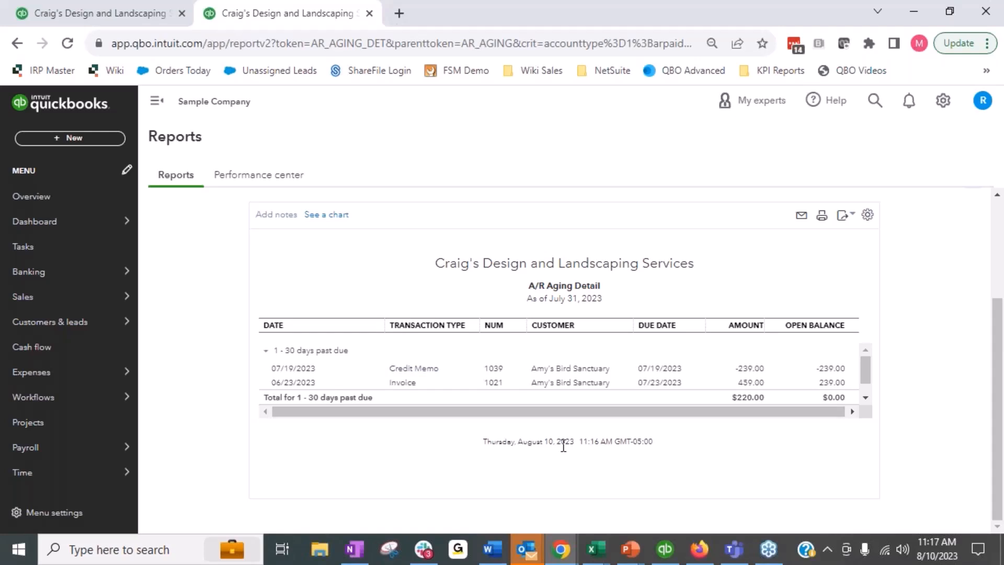
# Step: Go back from the A/R Aging Detail to the A/R Aging Summary and review the customers' aging balances
pyautogui.click(117, 16)
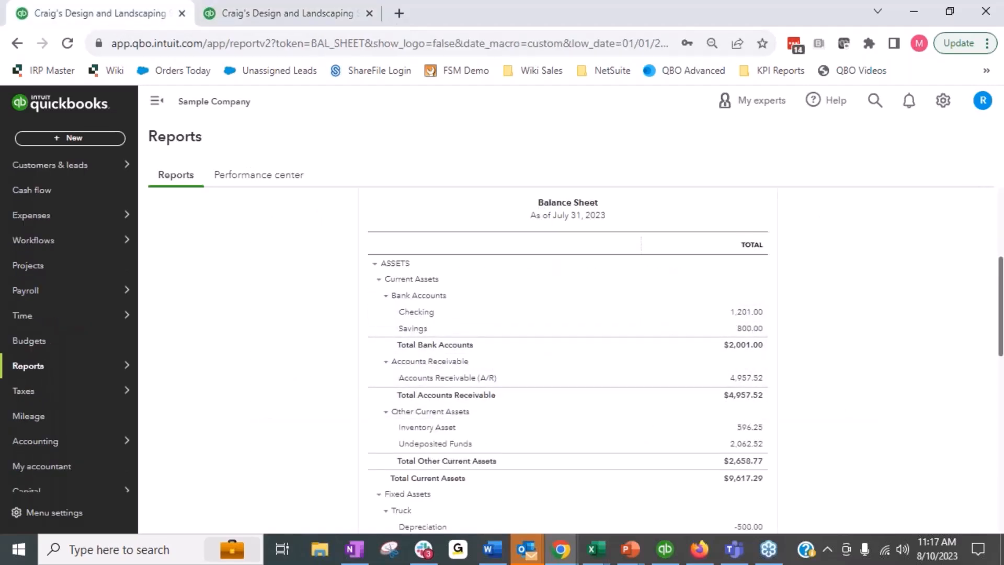
pyautogui.click(293, 14)
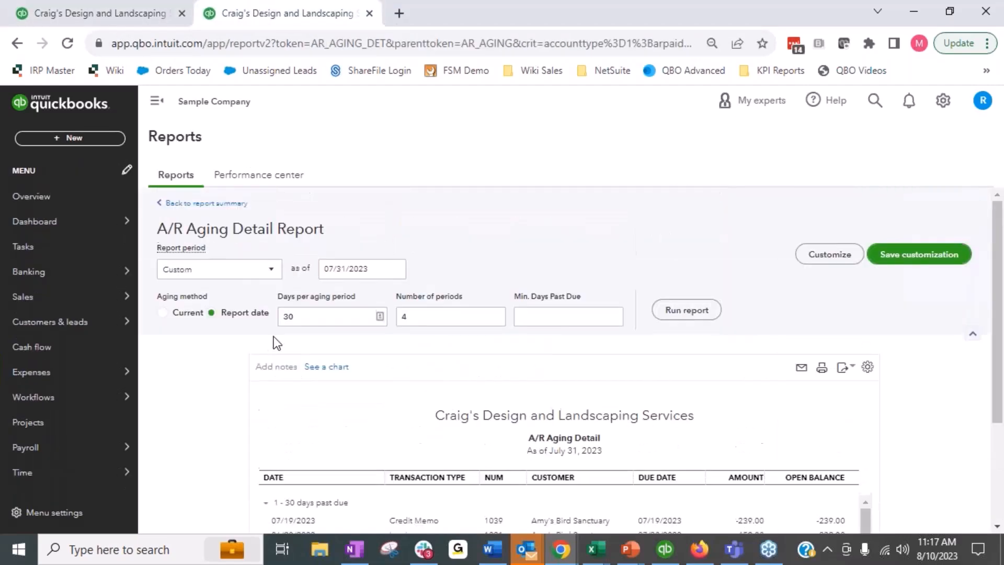
pyautogui.click(209, 204)
pyautogui.scroll(-3, 636, 298)
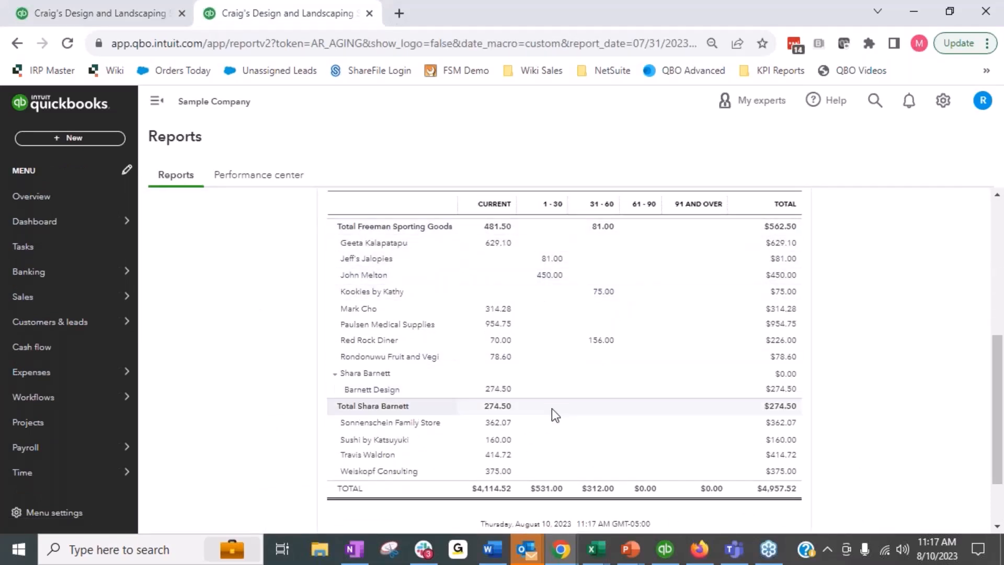
pyautogui.scroll(2, 551, 409)
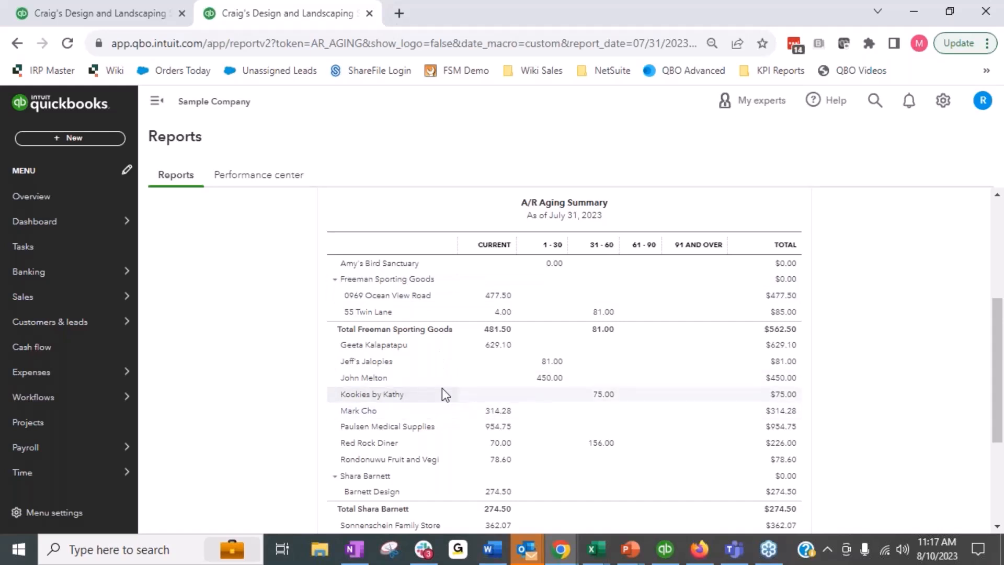
pyautogui.scroll(-2, 370, 343)
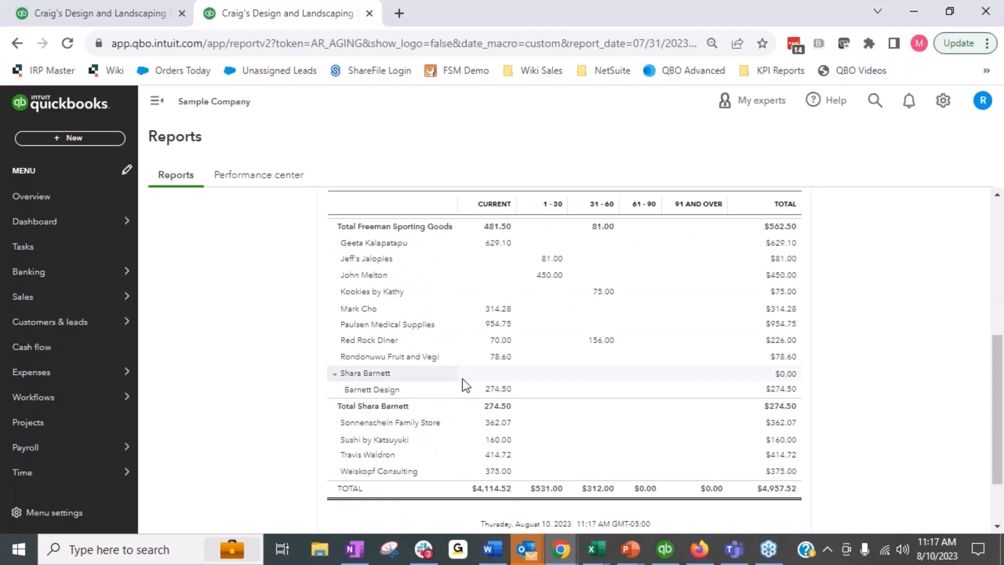
pyautogui.scroll(2, 269, 340)
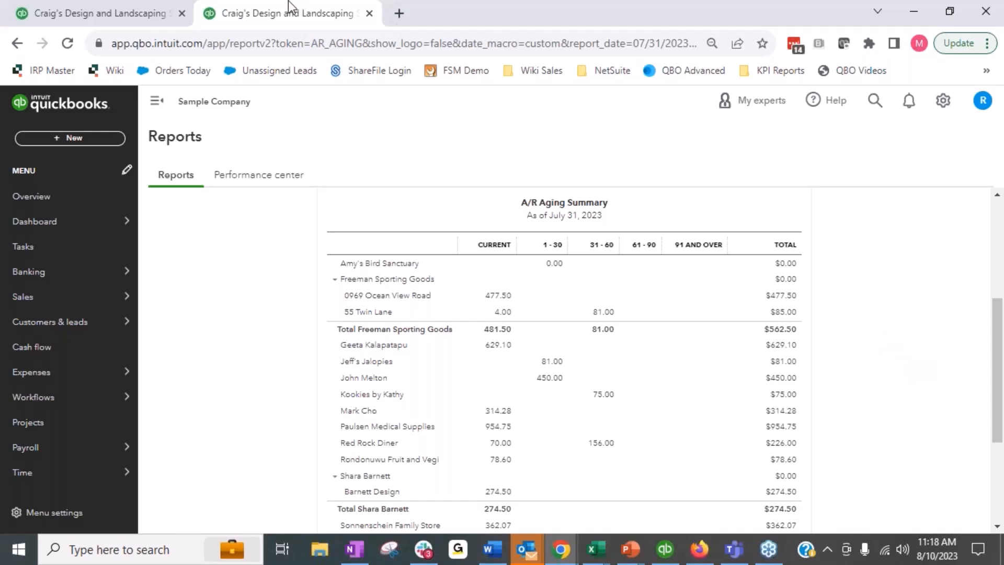
# Step: Close the A/R Aging Summary and review the assets, liabilities and equity on the July 31, 2023 Balance Sheet
pyautogui.click(369, 14)
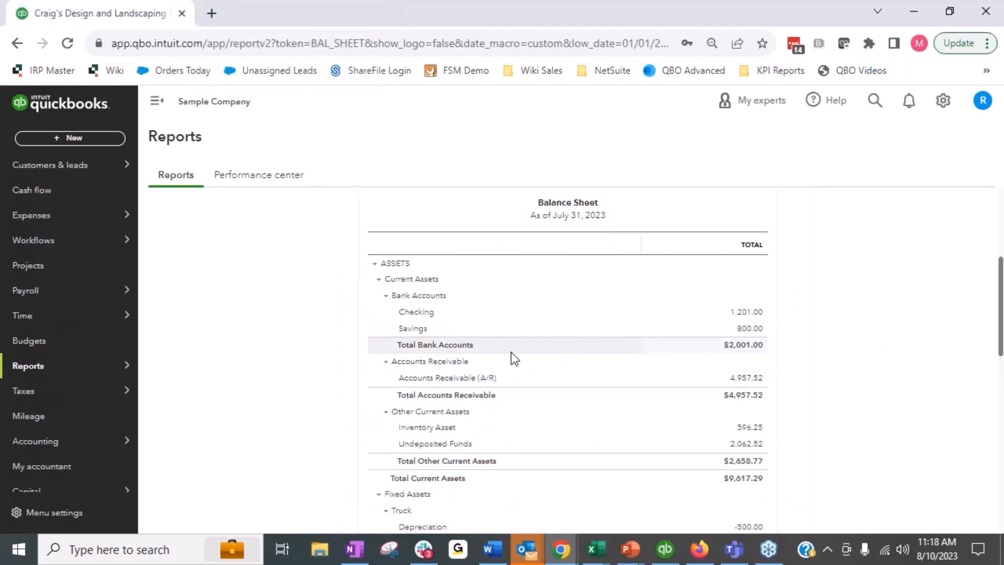
pyautogui.scroll(-2, 511, 353)
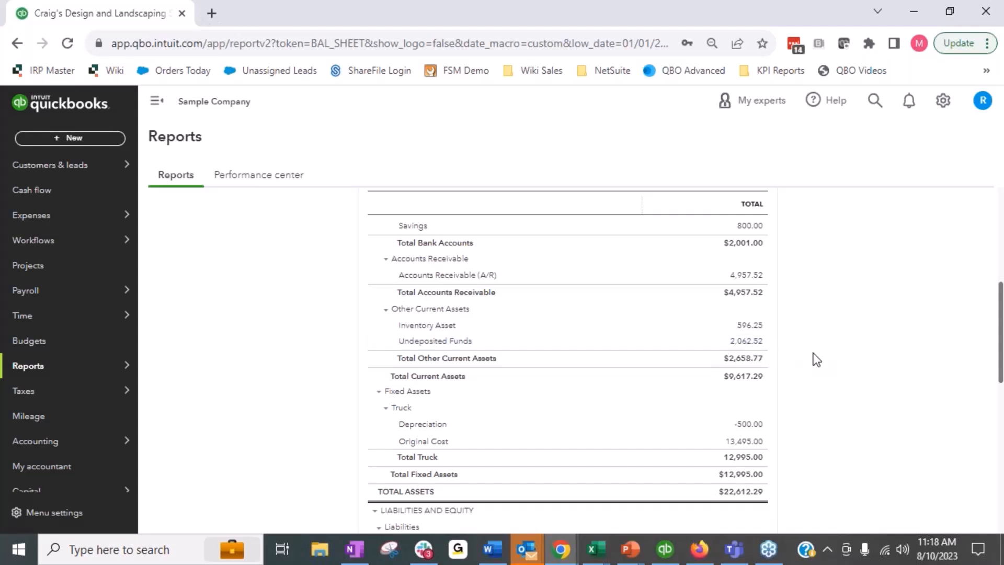
pyautogui.scroll(-2, 816, 360)
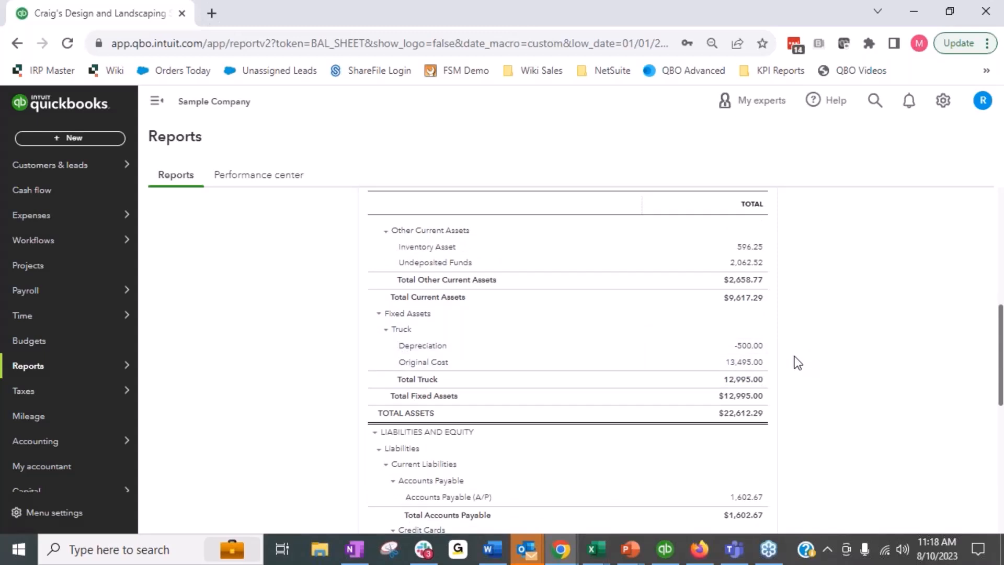
pyautogui.scroll(-2, 797, 362)
pyautogui.scroll(-5, 794, 359)
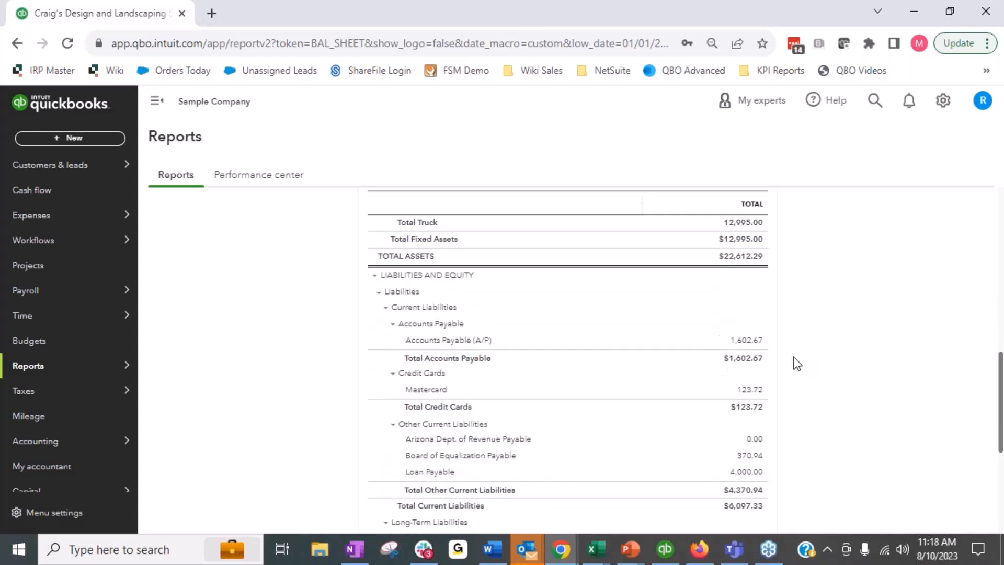
pyautogui.scroll(-3, 793, 357)
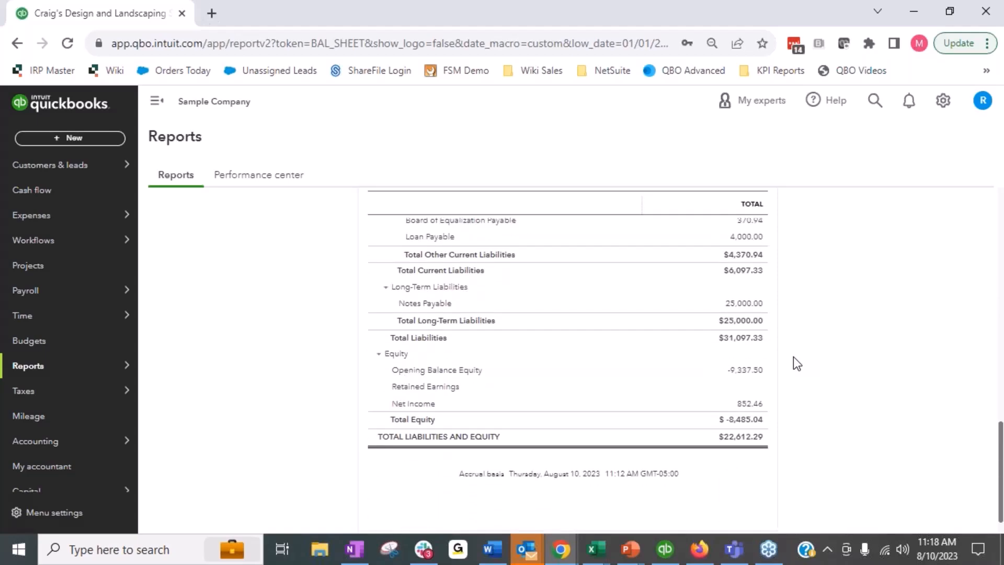
pyautogui.scroll(6, 793, 358)
pyautogui.scroll(5, 793, 357)
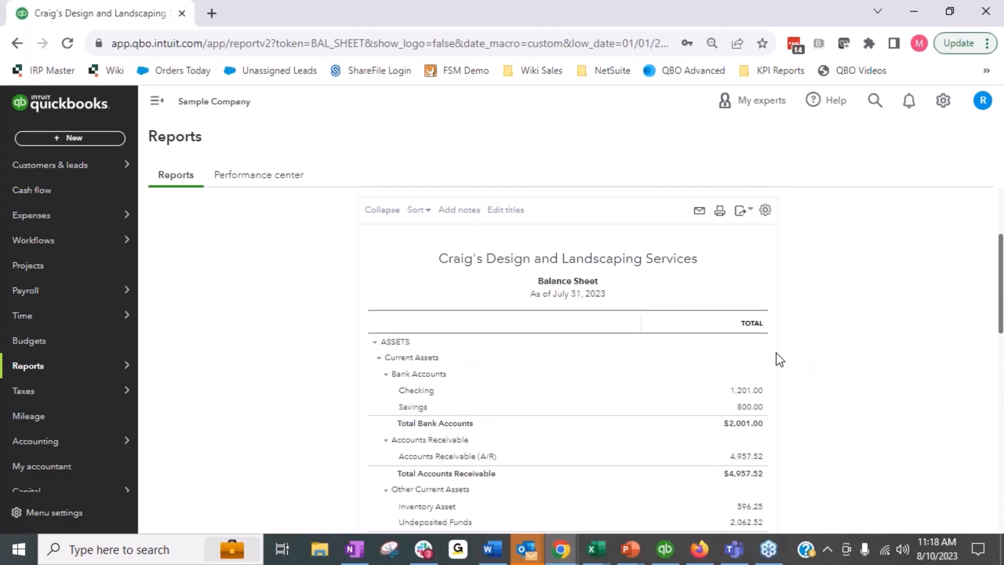
# Step: Set the Balance Sheet's end date to 08/18/2023 and run the report again
pyautogui.scroll(3, 220, 291)
pyautogui.click(460, 270)
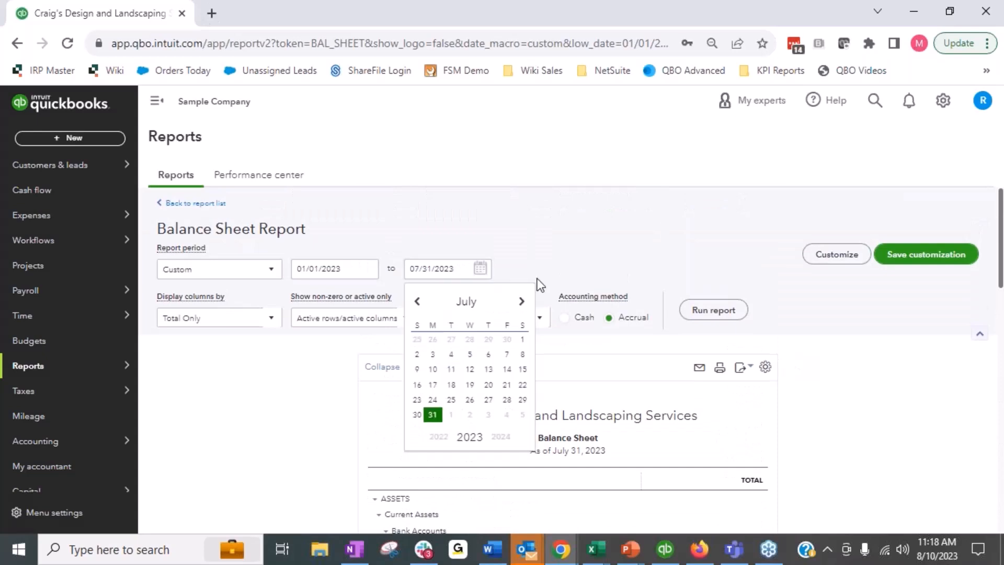
pyautogui.click(521, 302)
pyautogui.click(506, 369)
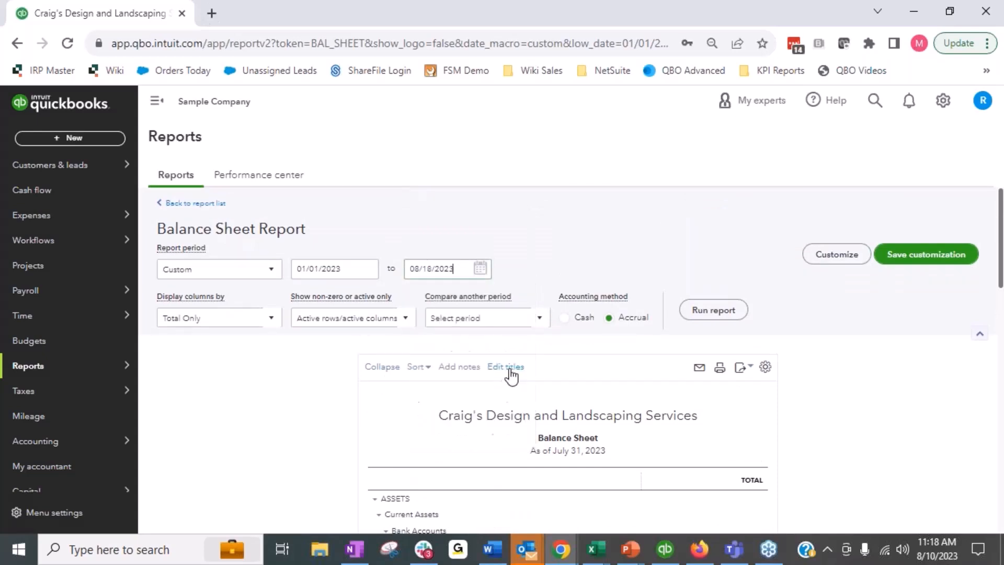
pyautogui.click(716, 314)
# Step: Open the transactions behind the Fixed Asset Furniture balance and examine their descriptions, accounts and amounts
pyautogui.scroll(-8, 836, 400)
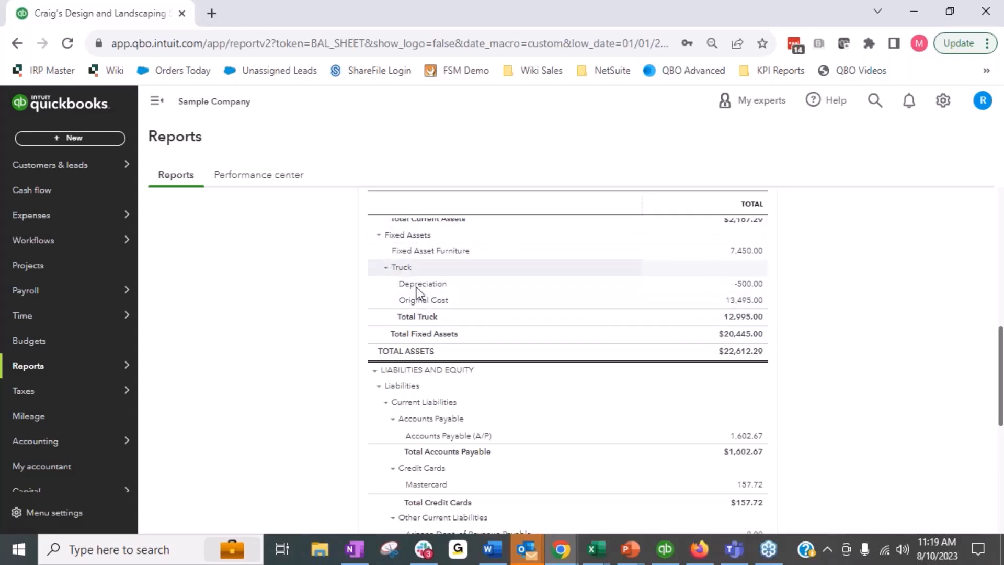
pyautogui.click(747, 250)
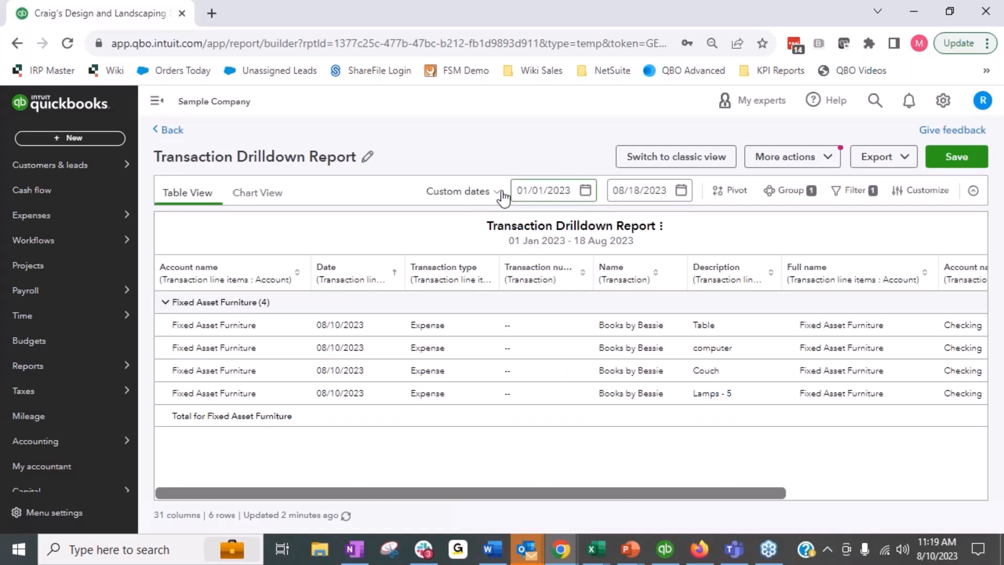
pyautogui.moveTo(500, 494); pyautogui.dragTo(767, 494)
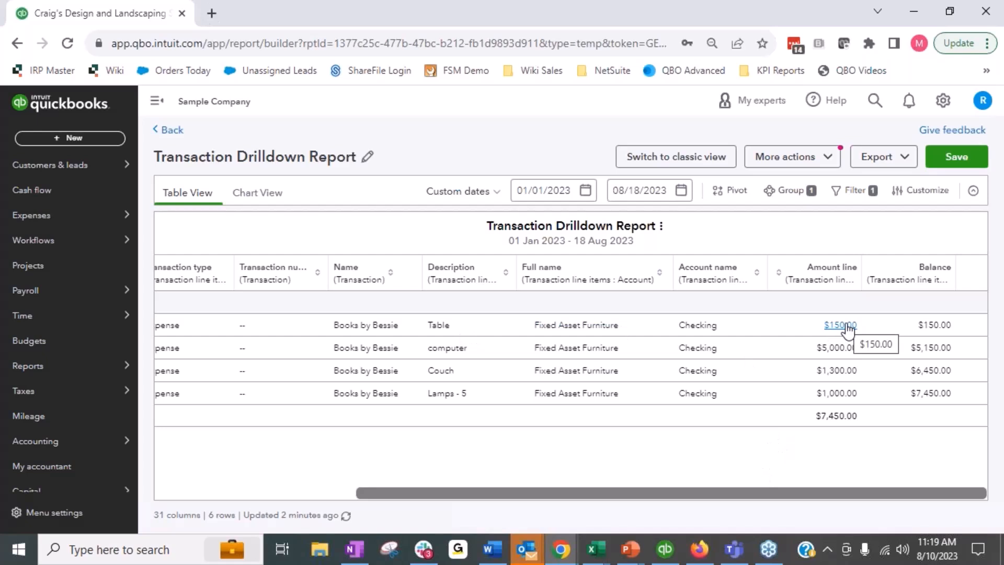
pyautogui.moveTo(794, 496); pyautogui.dragTo(545, 501)
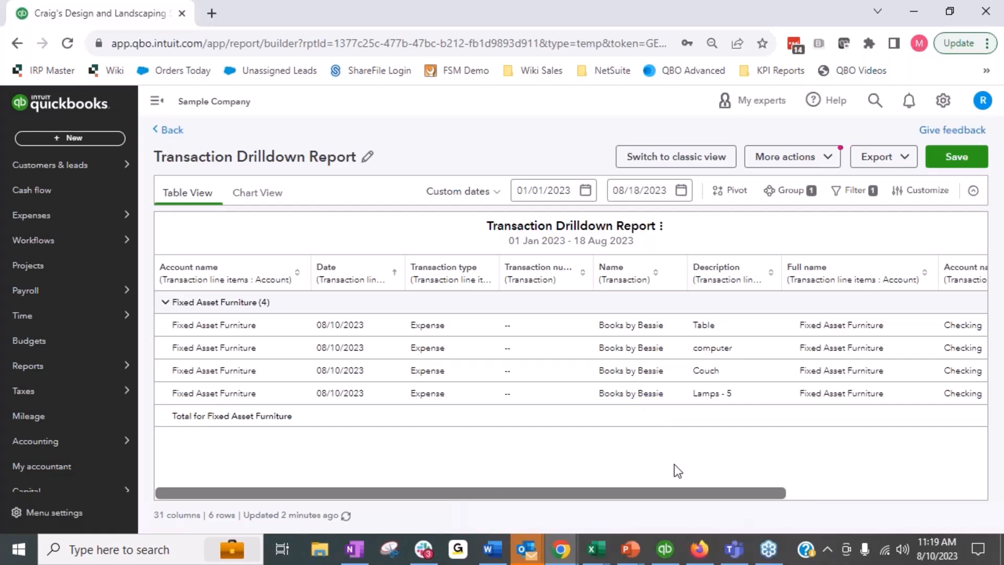
pyautogui.moveTo(679, 491); pyautogui.dragTo(788, 492)
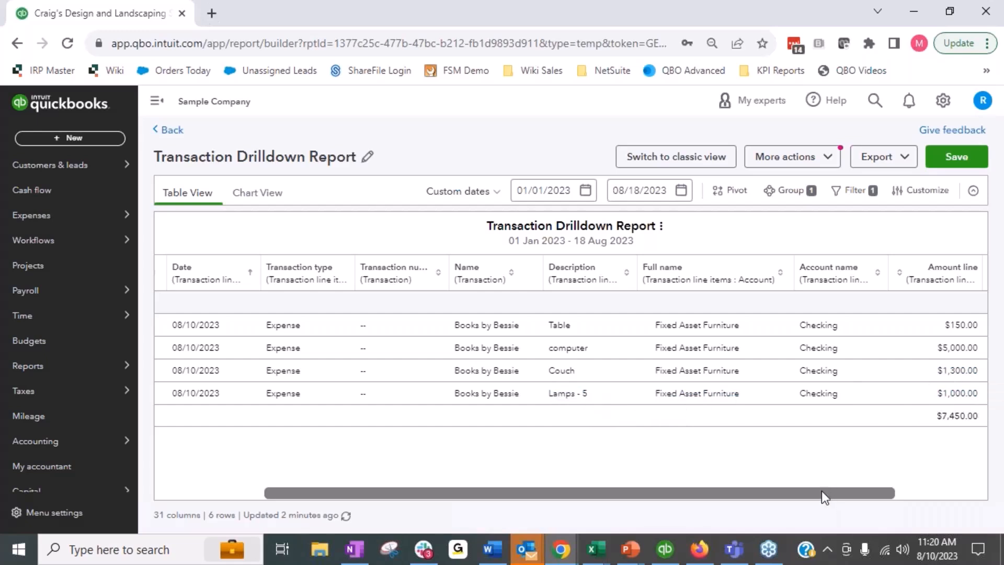
pyautogui.moveTo(821, 493); pyautogui.dragTo(619, 490)
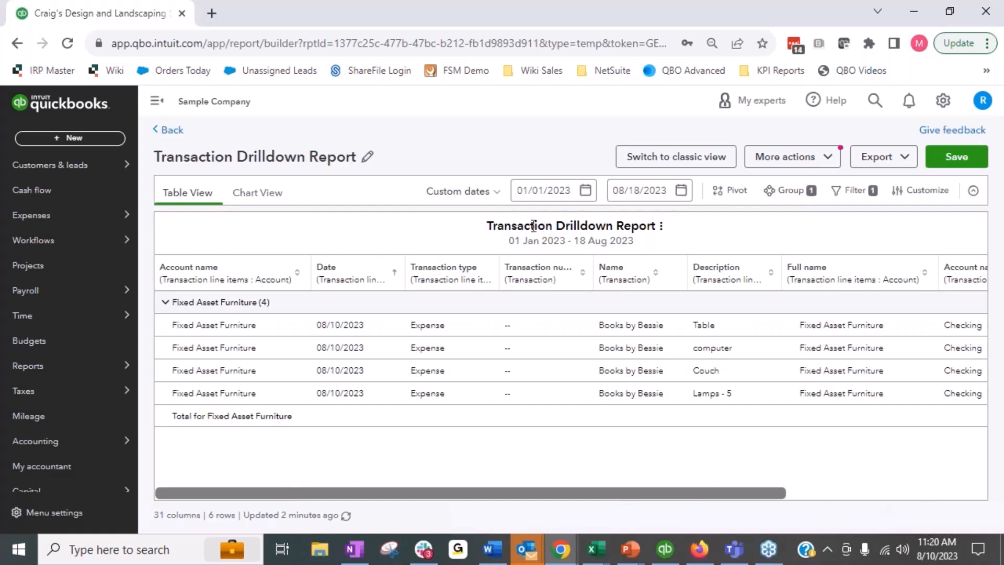
# Step: Return to the Balance Sheet, dismissing the feedback survey, and review the liabilities and equity sections
pyautogui.click(172, 131)
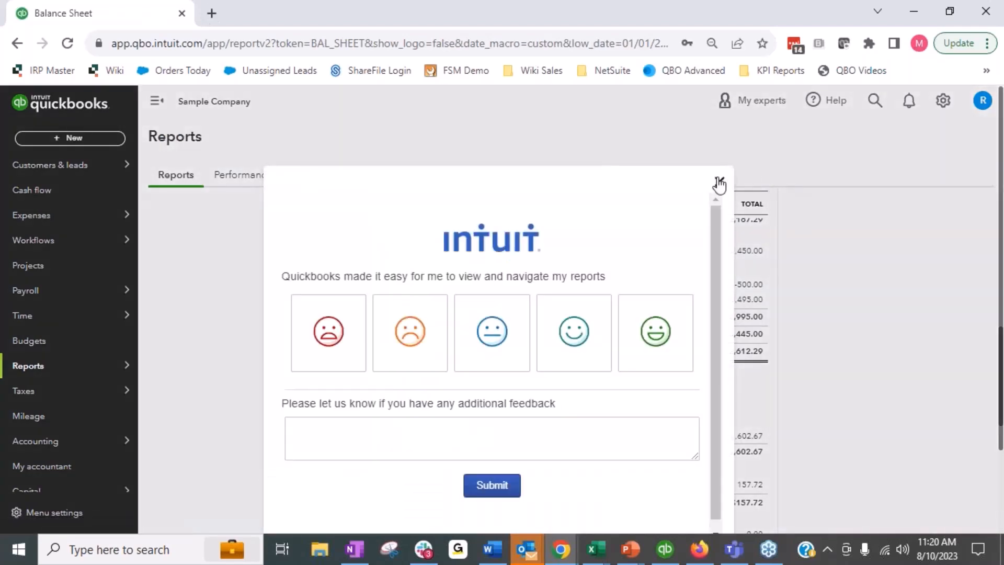
pyautogui.click(720, 183)
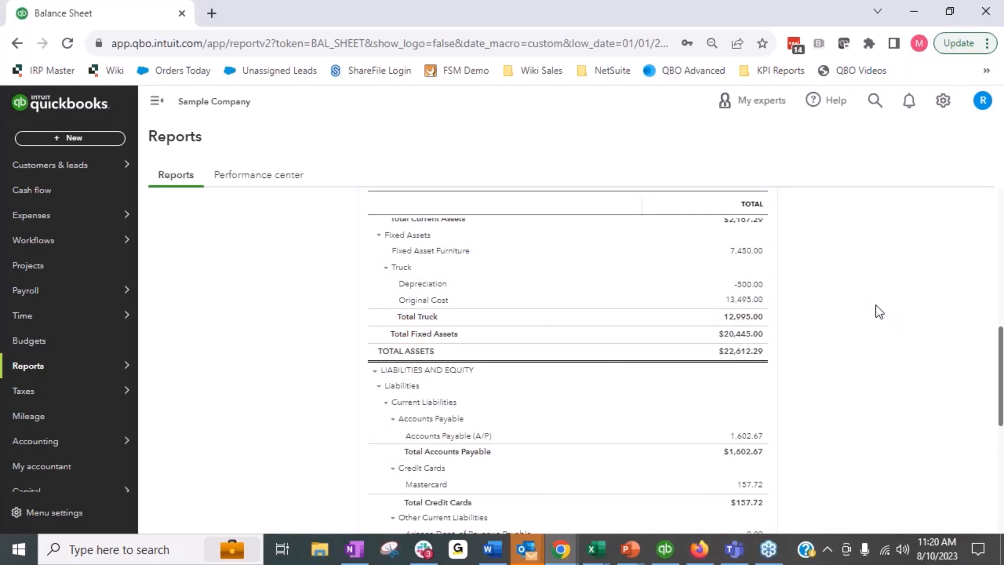
pyautogui.scroll(-3, 875, 306)
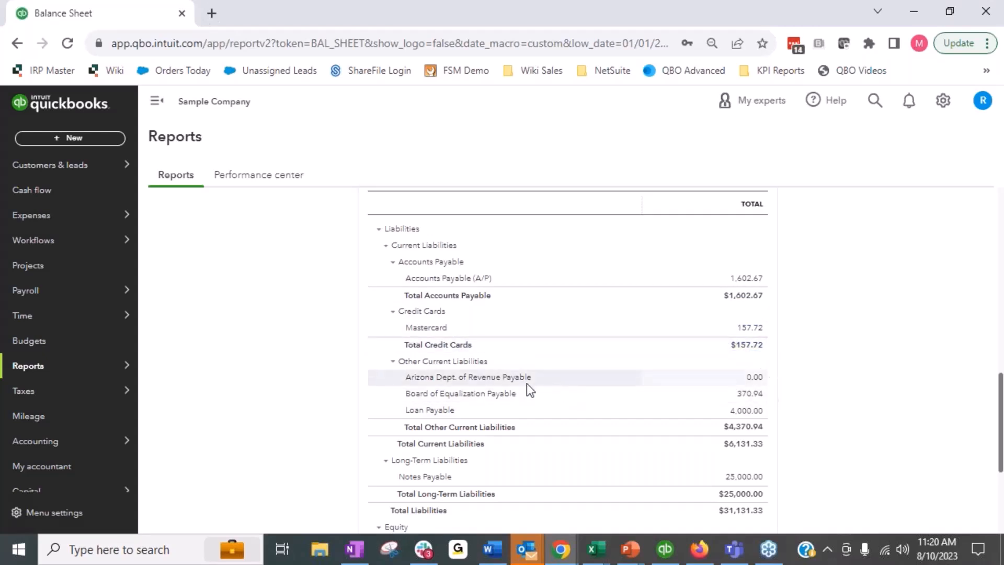
pyautogui.scroll(-2, 482, 385)
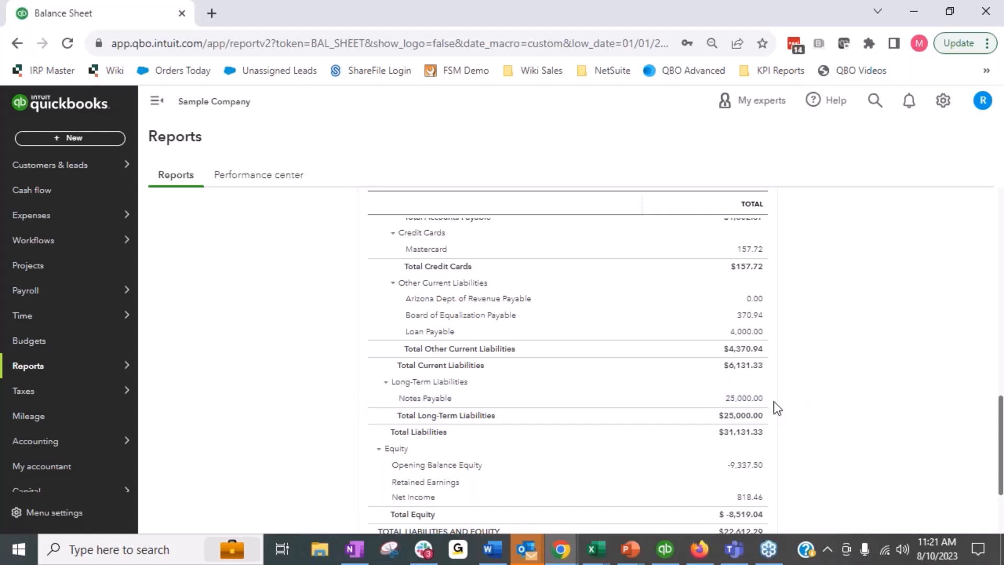
pyautogui.scroll(-1, 802, 390)
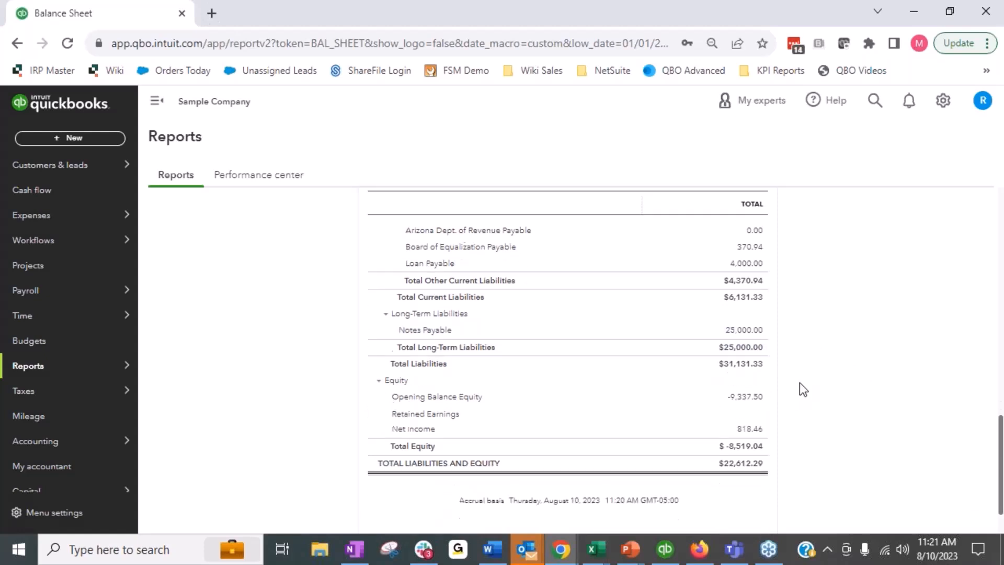
pyautogui.scroll(-1, 800, 384)
pyautogui.scroll(6, 801, 388)
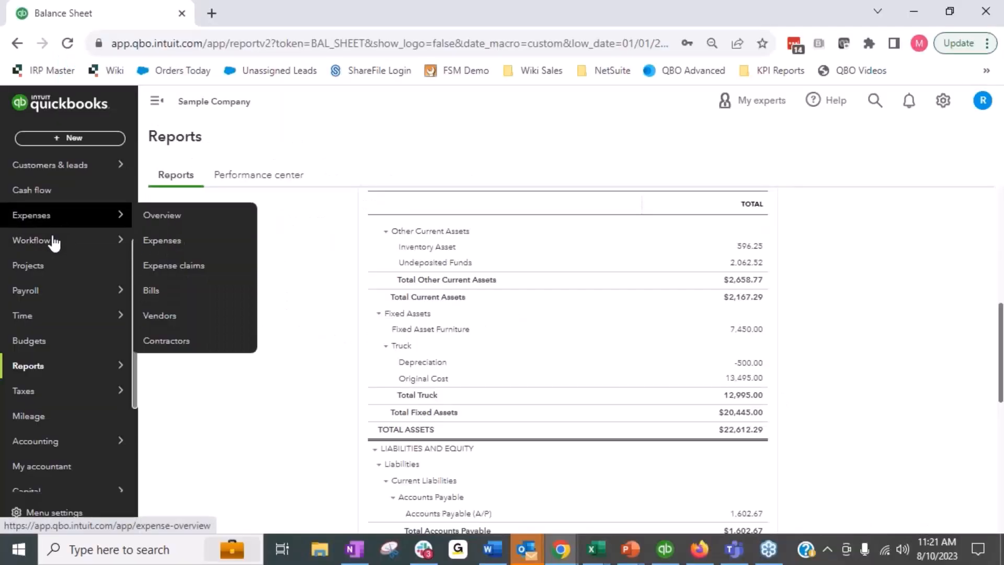
# Step: Open the Profit and Loss report from the favorite reports in the report list
pyautogui.moveTo(78, 365)
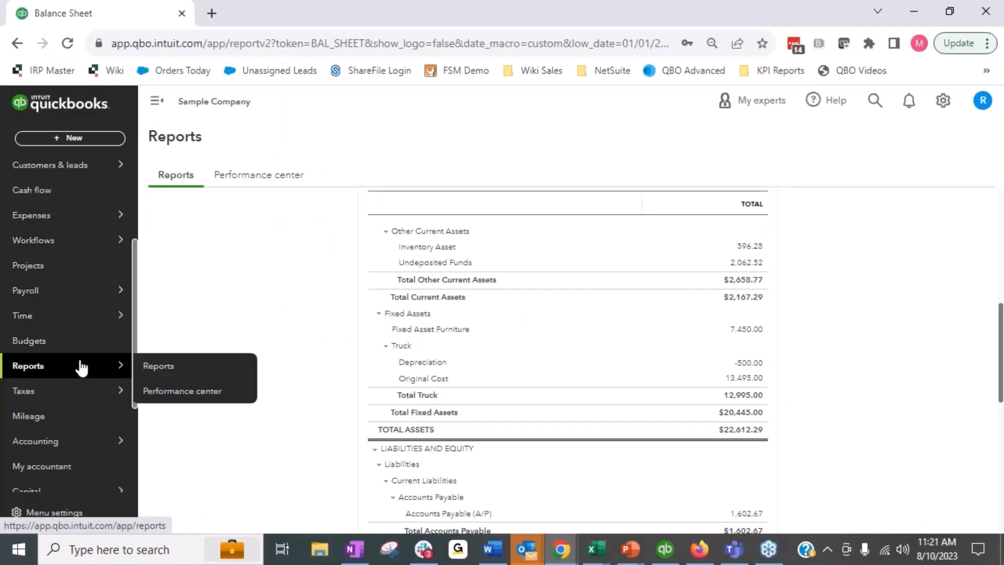
pyautogui.click(178, 366)
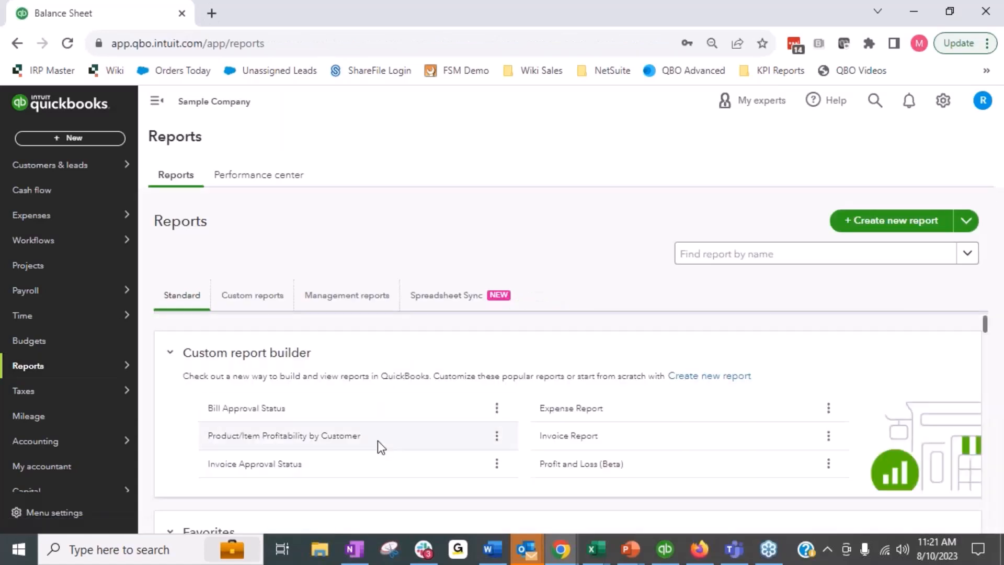
pyautogui.scroll(-2, 377, 440)
pyautogui.scroll(-3, 373, 442)
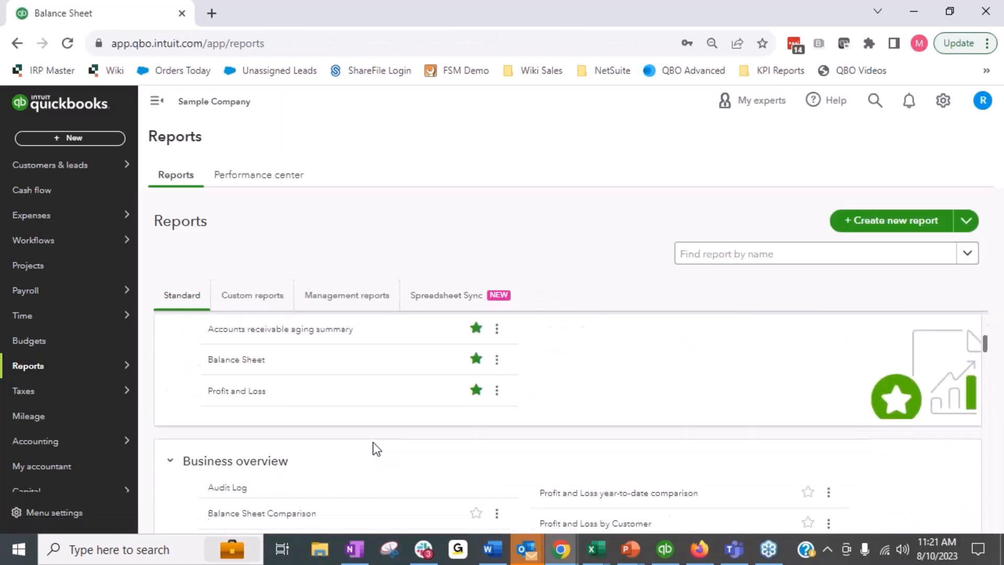
pyautogui.click(236, 392)
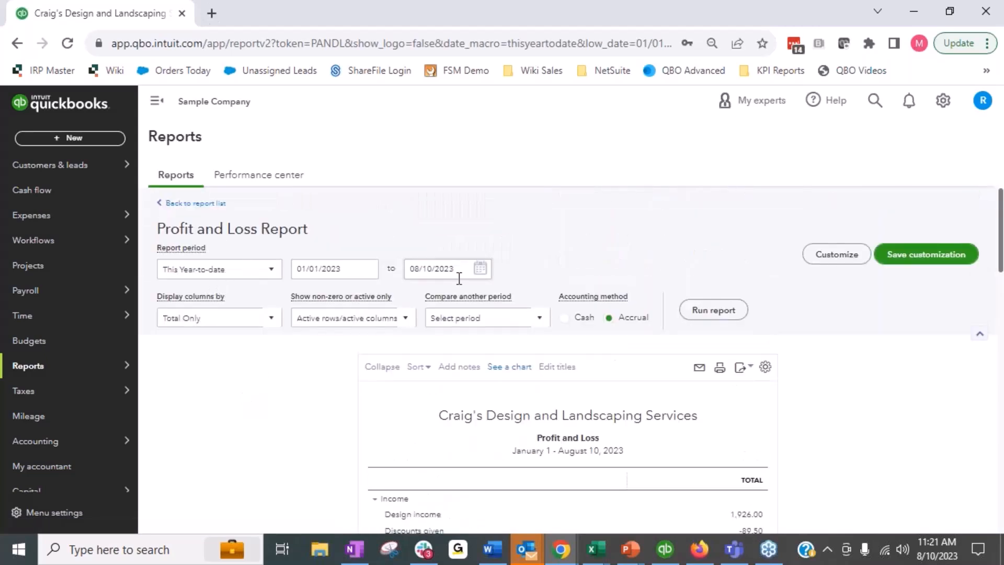
# Step: Set the Profit and Loss report's end date to 07/31/2023 and display its columns by Months
pyautogui.click(480, 269)
pyautogui.click(418, 301)
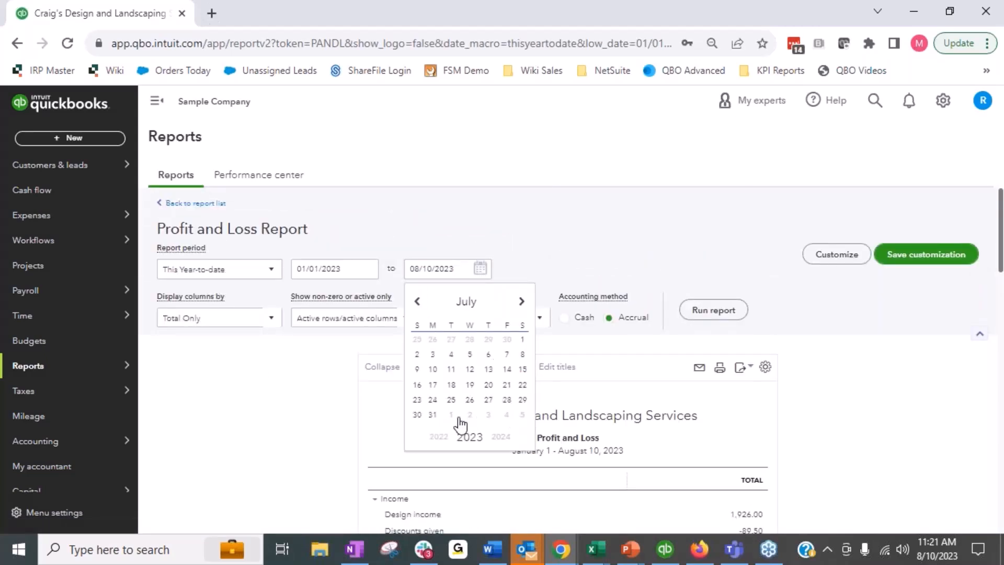
pyautogui.click(432, 415)
pyautogui.click(271, 322)
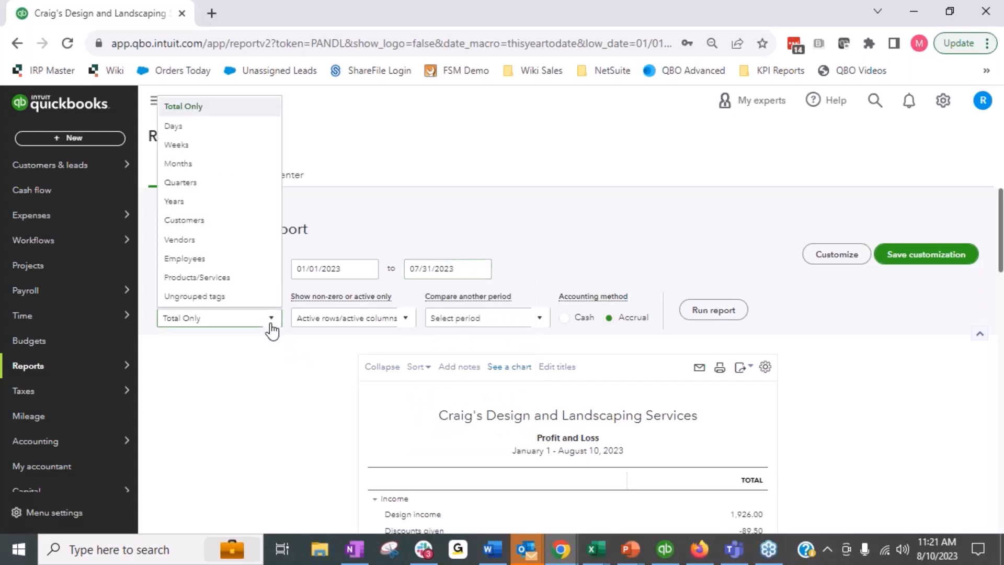
pyautogui.click(190, 165)
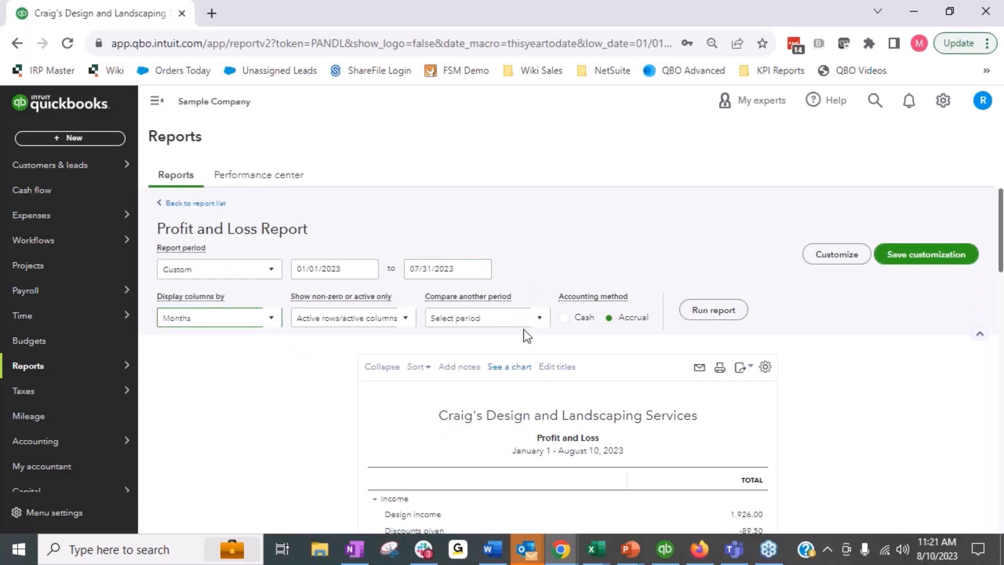
# Step: Run the monthly Profit and Loss report and compare income, cost of goods sold, expenses and net income across January to July 2023
pyautogui.click(721, 309)
pyautogui.scroll(-3, 507, 381)
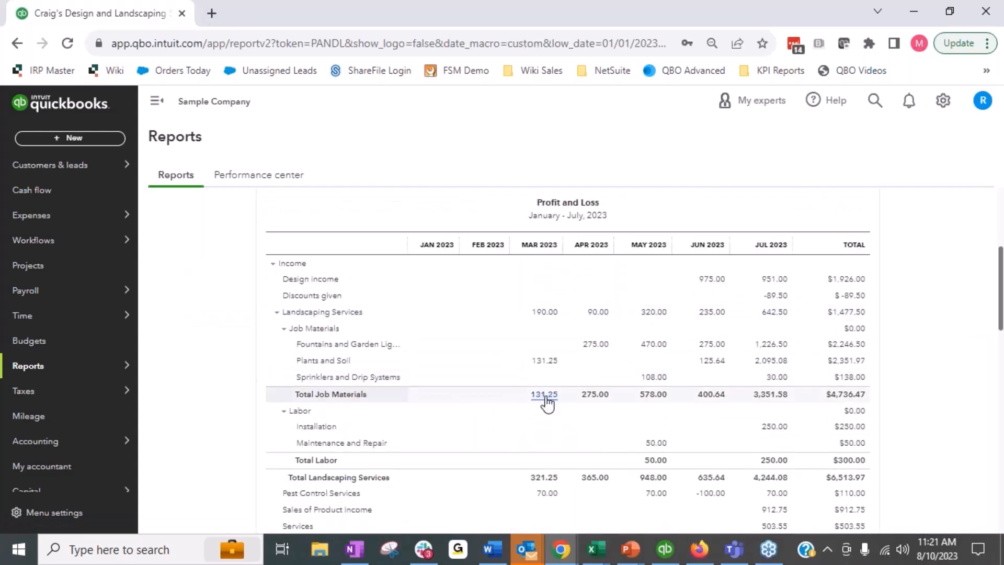
pyautogui.scroll(-2, 534, 453)
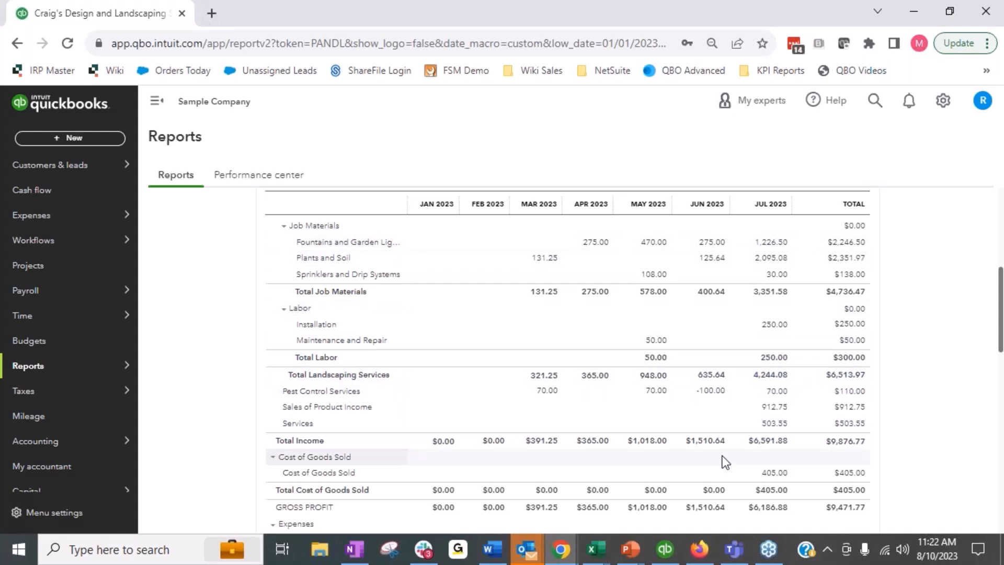
pyautogui.scroll(-2, 714, 444)
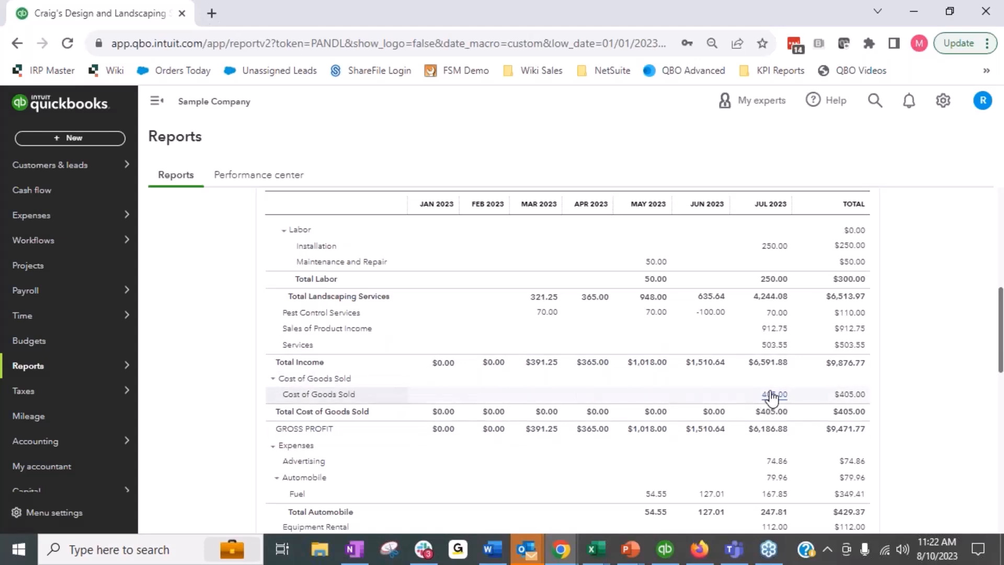
pyautogui.scroll(-2, 755, 400)
pyautogui.scroll(-3, 752, 400)
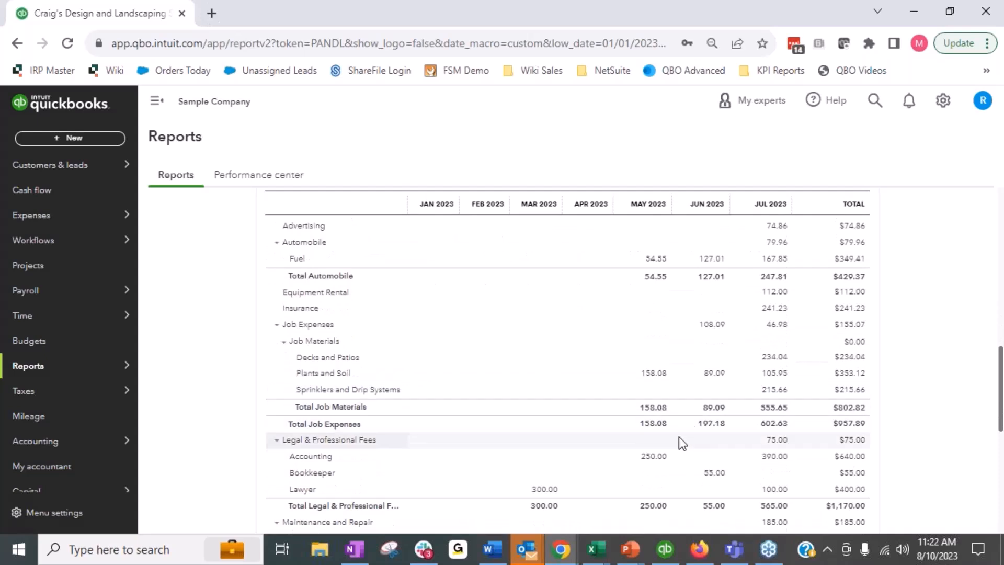
pyautogui.scroll(-10, 677, 437)
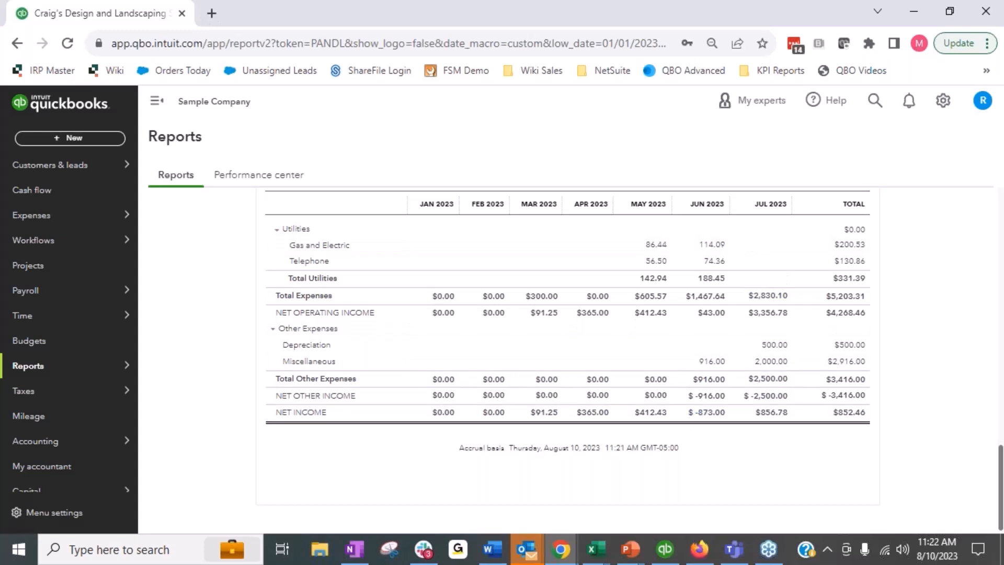
# Step: Switch to the PowerPoint slide show at the Month End Close checklist
pyautogui.hotkey('alt', 'Tab')
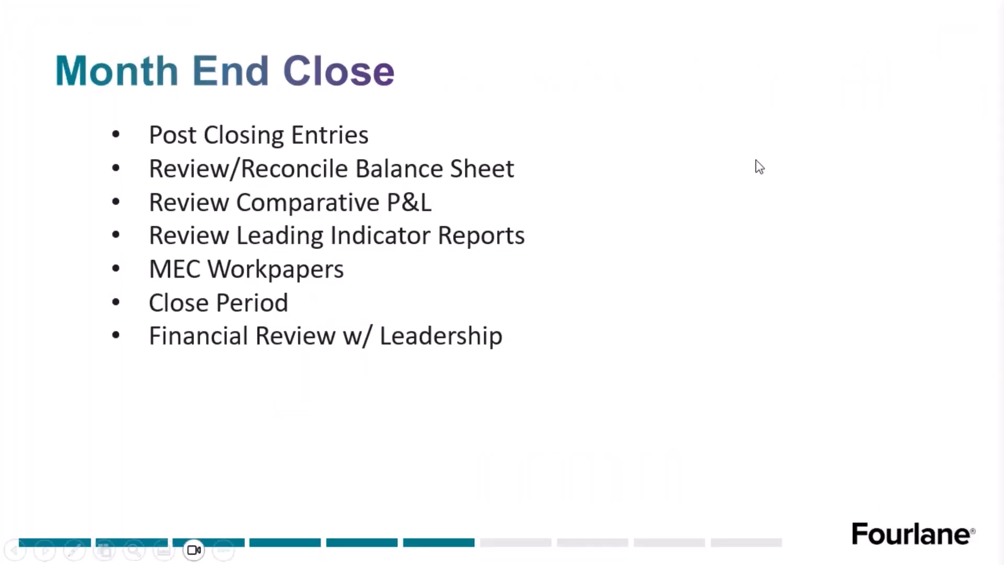